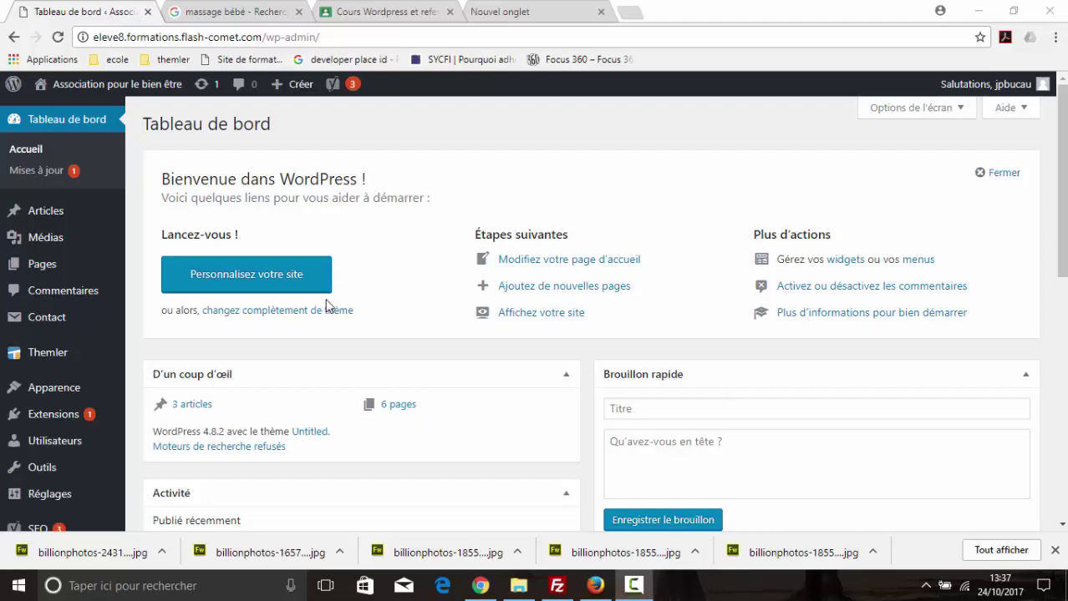
Open the installed themes list and activate the Twenty Seventeen theme.
scroll(328, 306, down, 1)
mouse_move(65, 313)
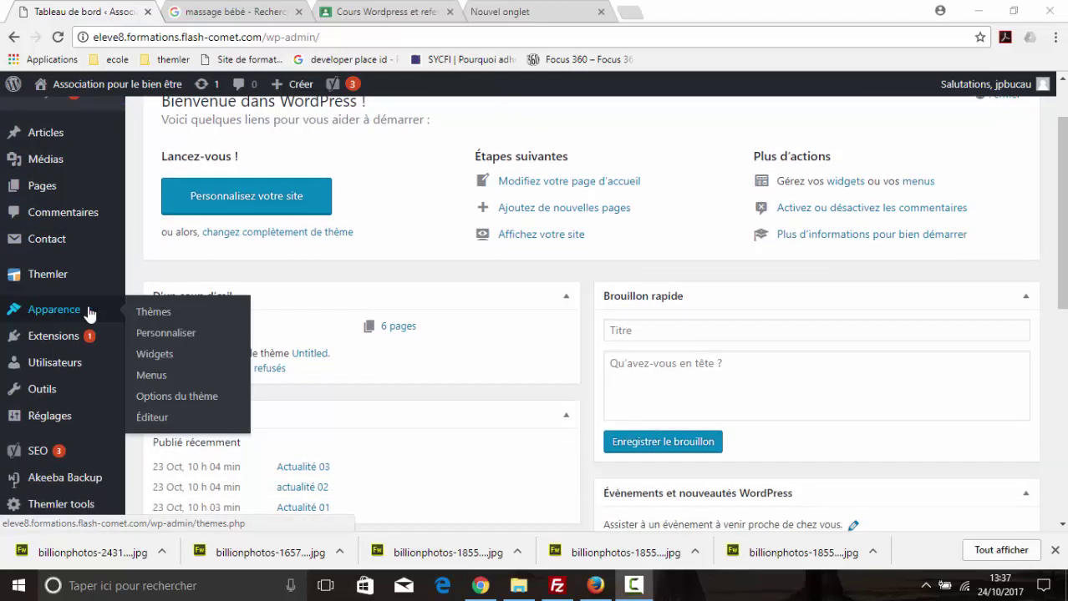
click(154, 312)
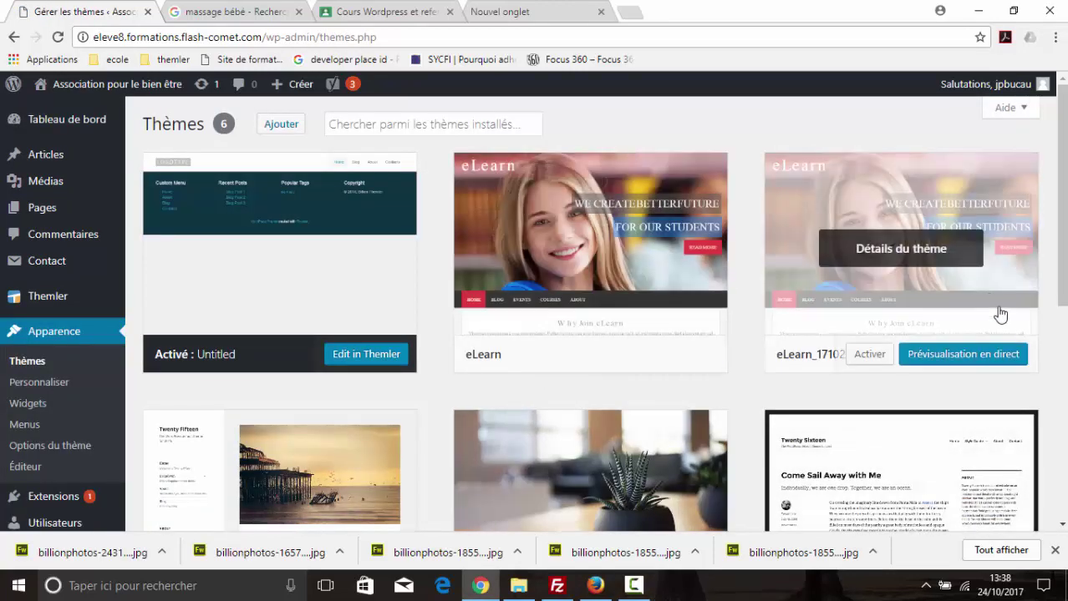
scroll(1002, 321, down, 3)
scroll(1004, 327, down, 2)
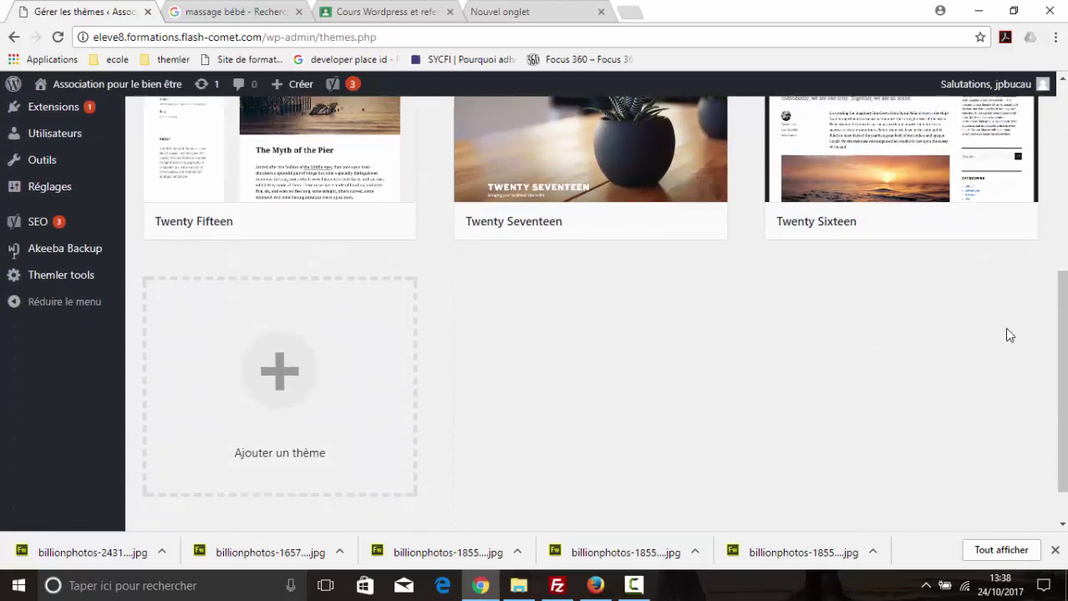
scroll(1004, 328, up, 4)
scroll(1003, 334, up, 1)
scroll(977, 293, down, 3)
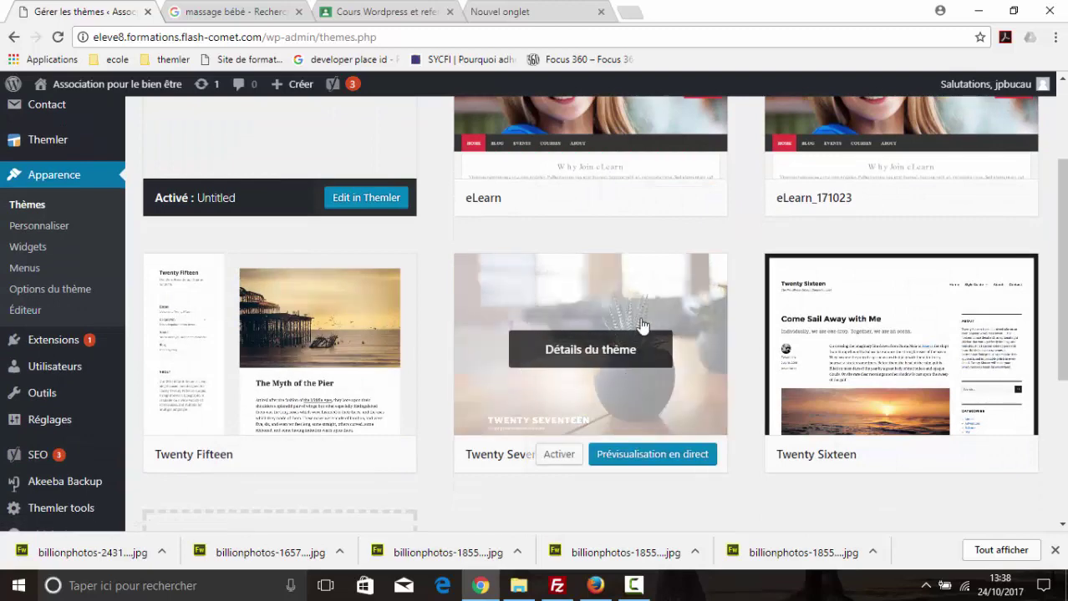
scroll(648, 326, down, 1)
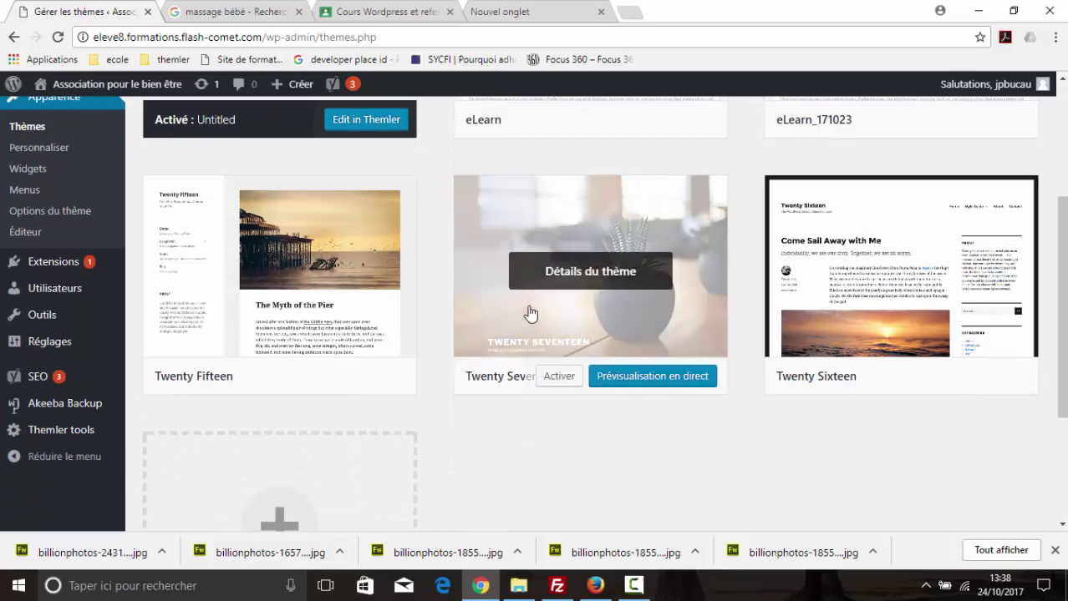
click(559, 377)
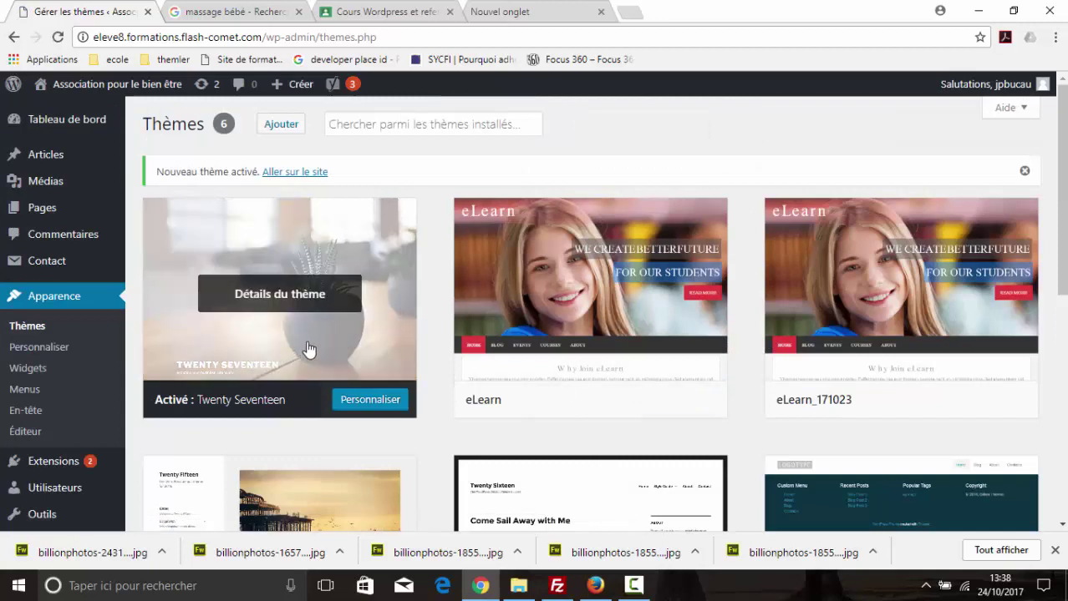
Open the site in a new browser tab and examine the home page's header, navigation and video content.
mouse_move(109, 87)
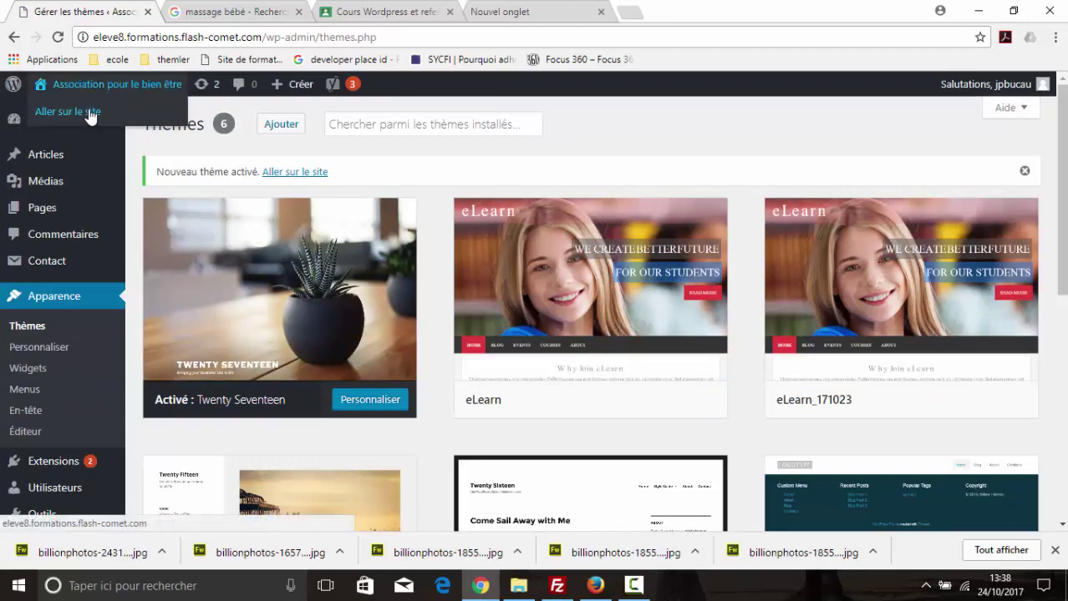
right_click(90, 117)
click(143, 119)
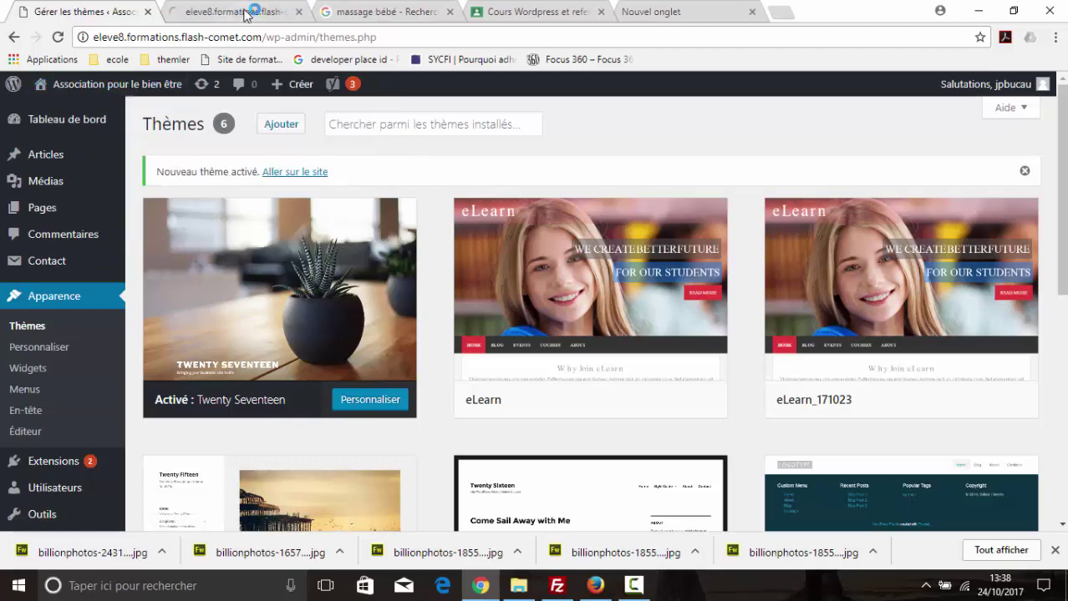
click(234, 11)
scroll(739, 235, down, 2)
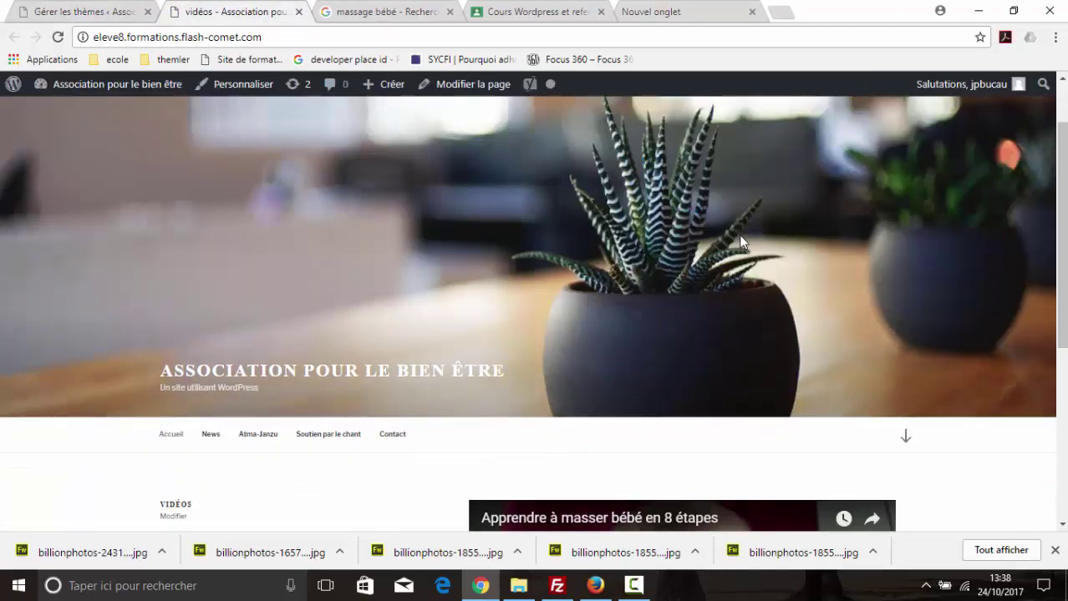
scroll(738, 235, down, 3)
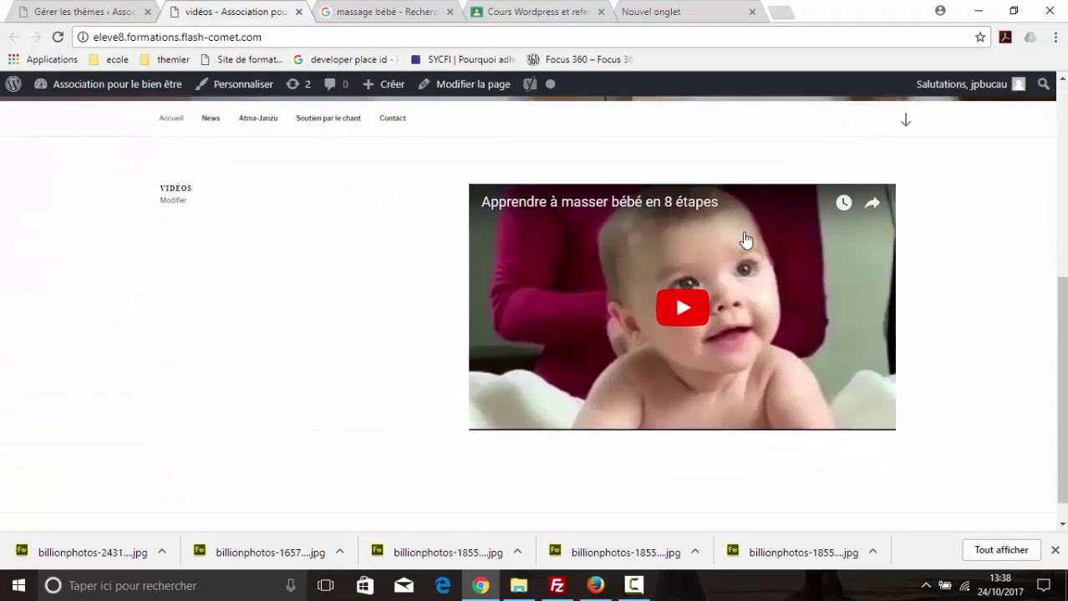
scroll(746, 241, up, 3)
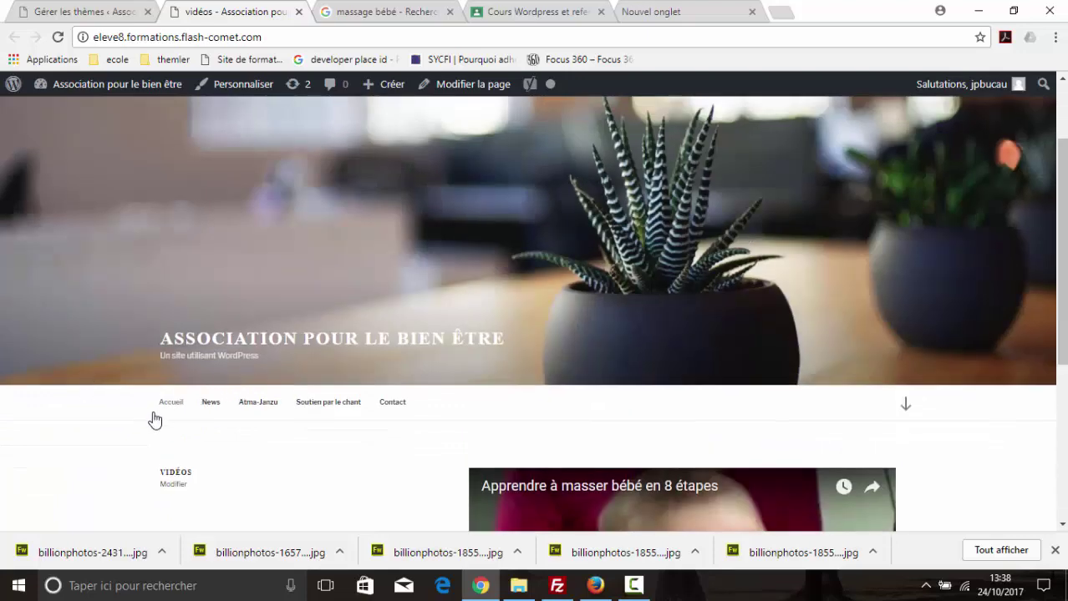
click(904, 407)
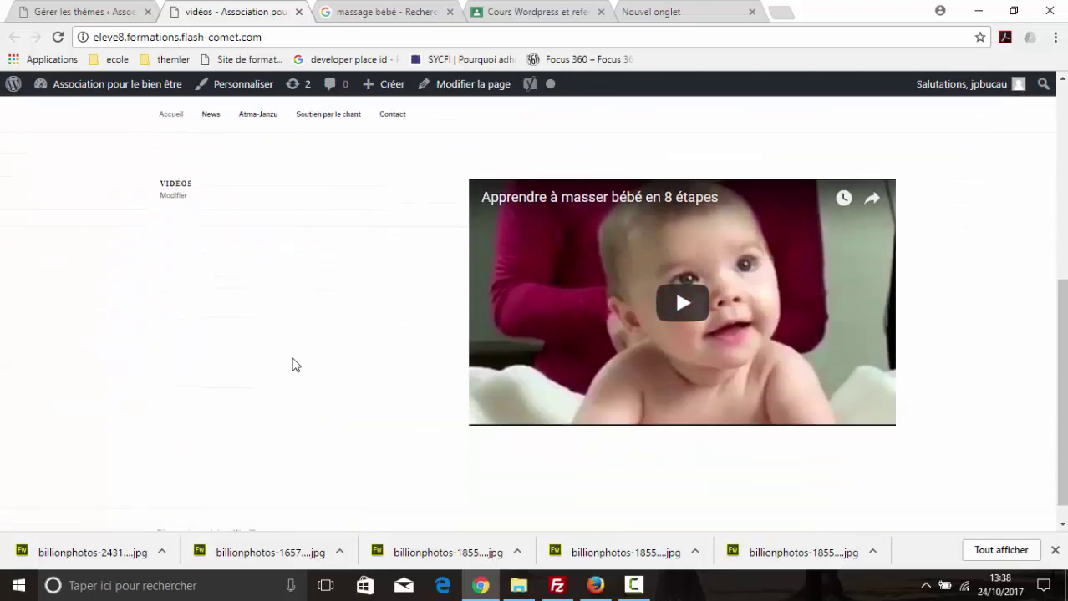
scroll(328, 344, up, 2)
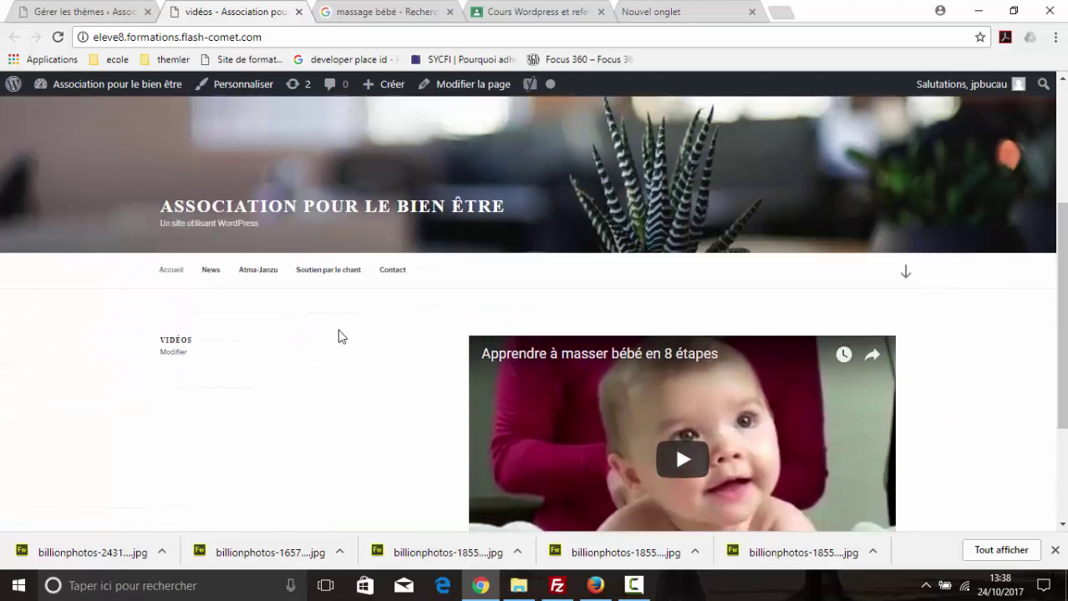
Examine how the site's News and Atma-Janzu pages display under the Twenty Seventeen theme.
click(216, 280)
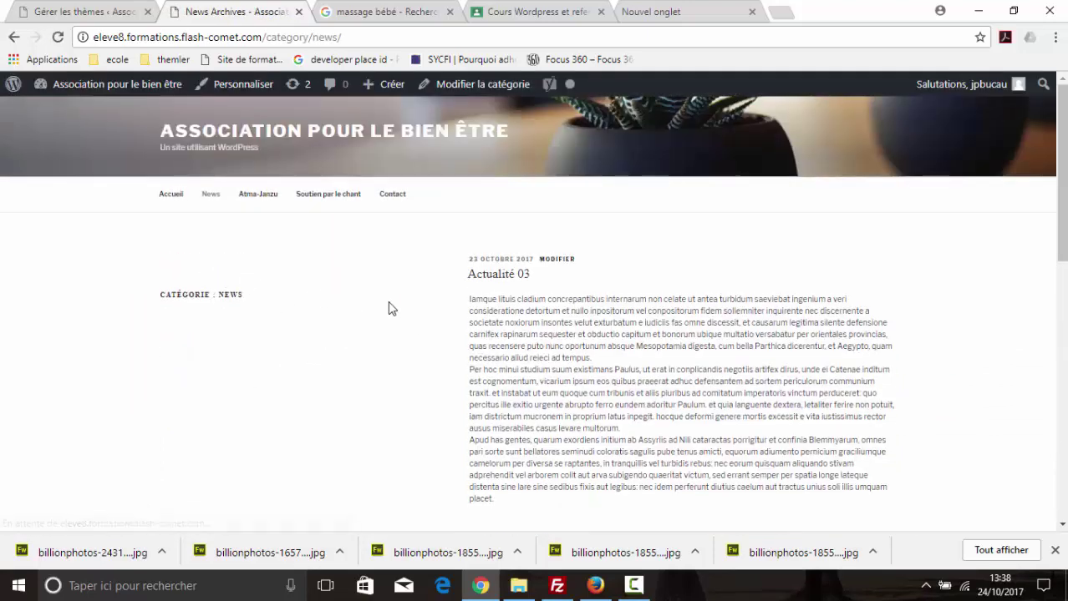
scroll(388, 301, down, 5)
scroll(390, 309, down, 3)
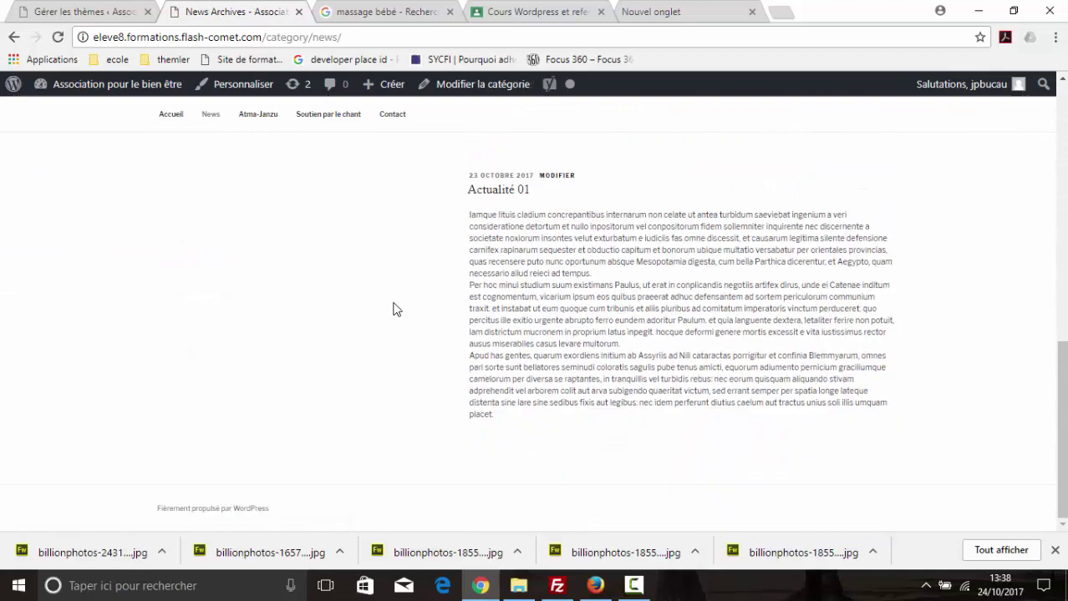
scroll(390, 309, up, 6)
click(252, 195)
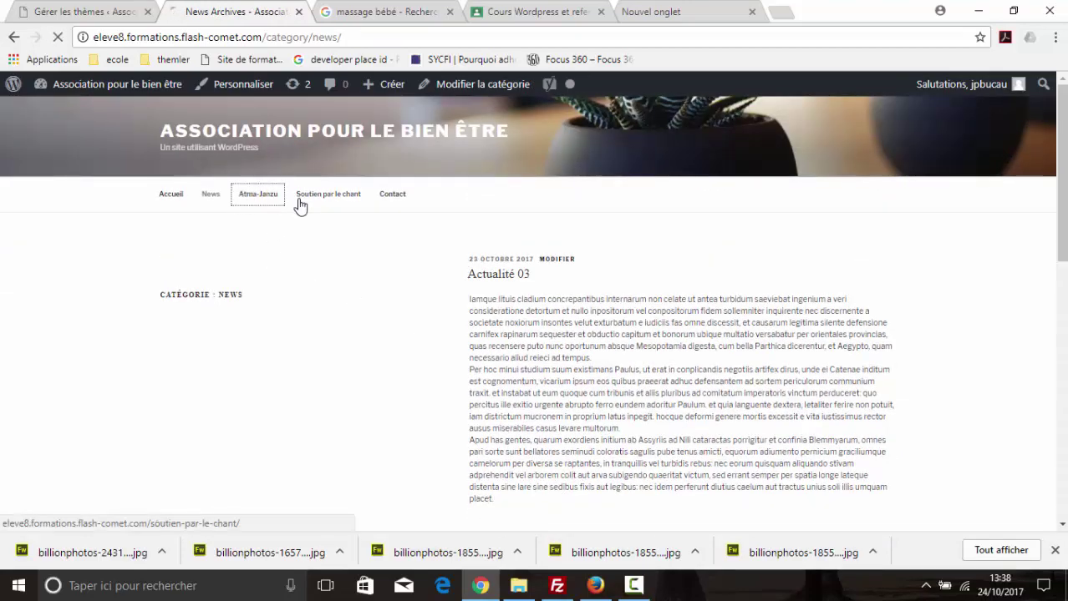
scroll(351, 251, down, 1)
scroll(361, 263, down, 1)
scroll(360, 262, up, 2)
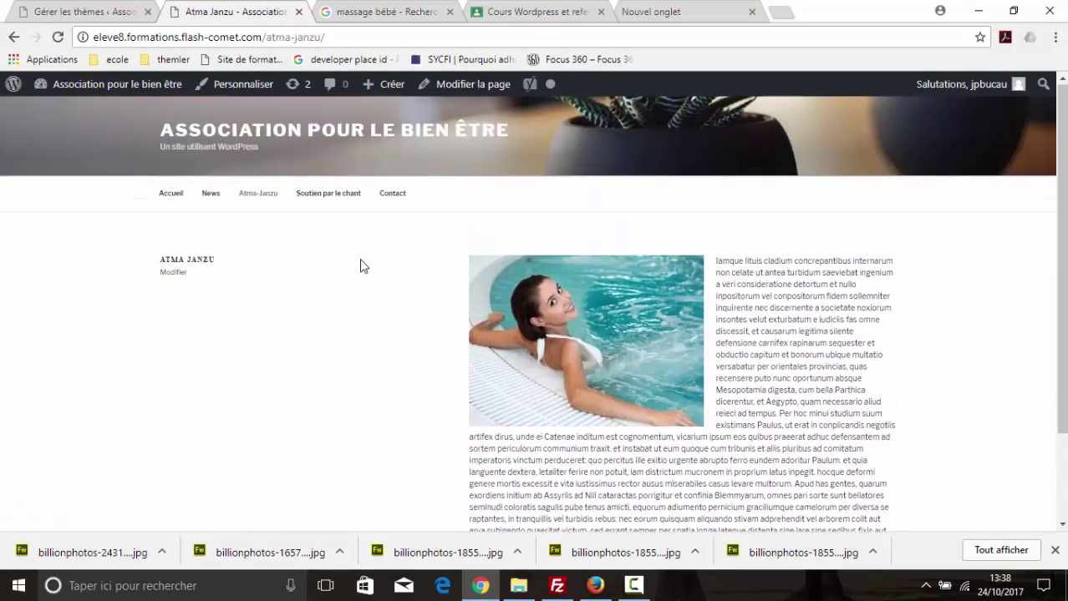
Check the Soutien par le chant and Contact pages, return to Accueil and close the site's browser tab.
click(343, 200)
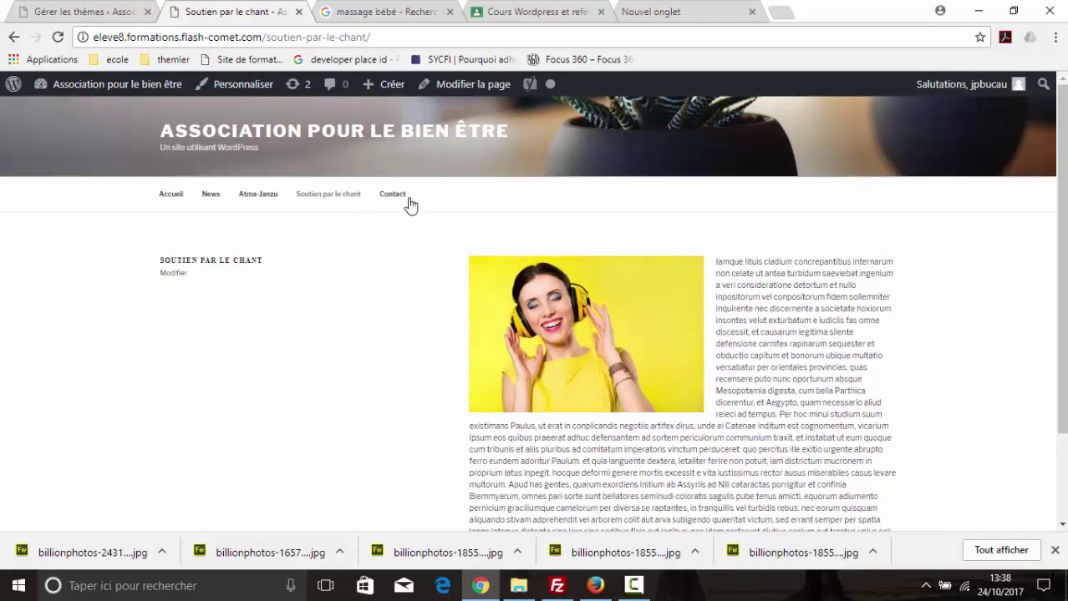
click(394, 200)
scroll(496, 334, down, 2)
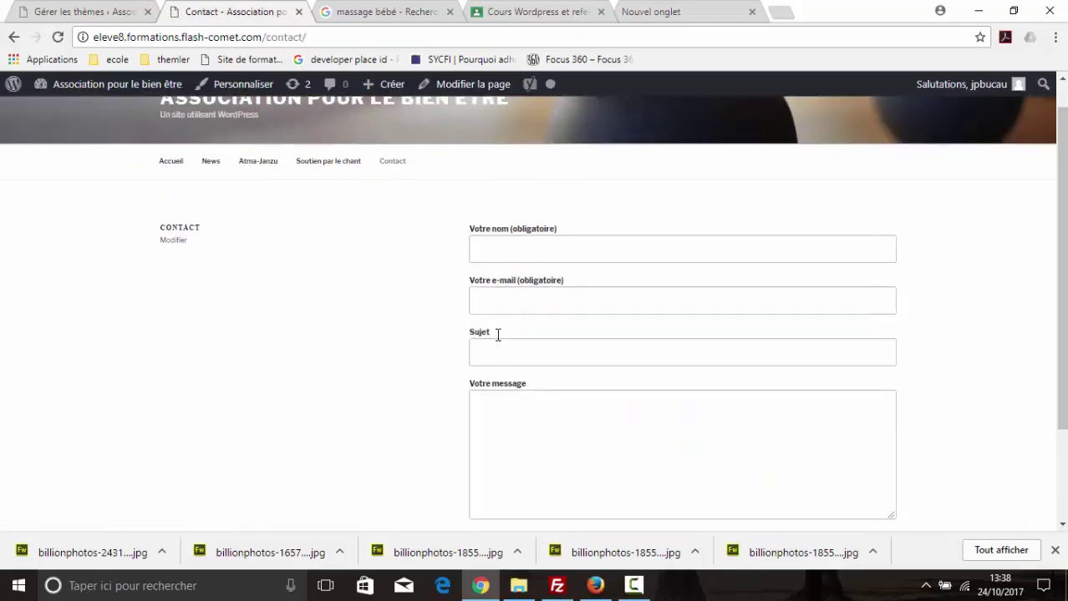
scroll(502, 331, up, 2)
click(171, 194)
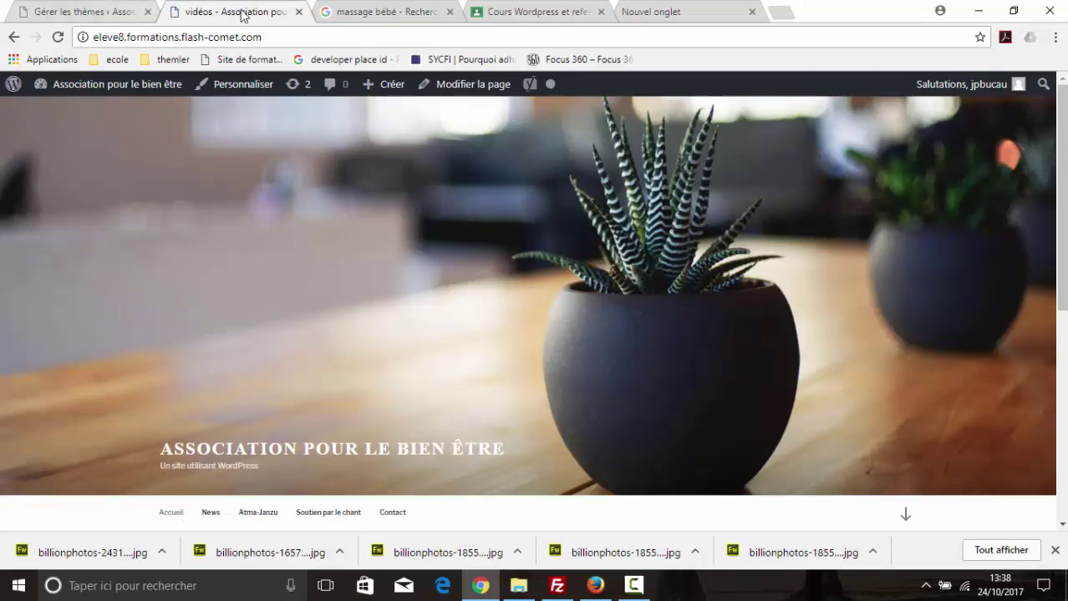
click(299, 12)
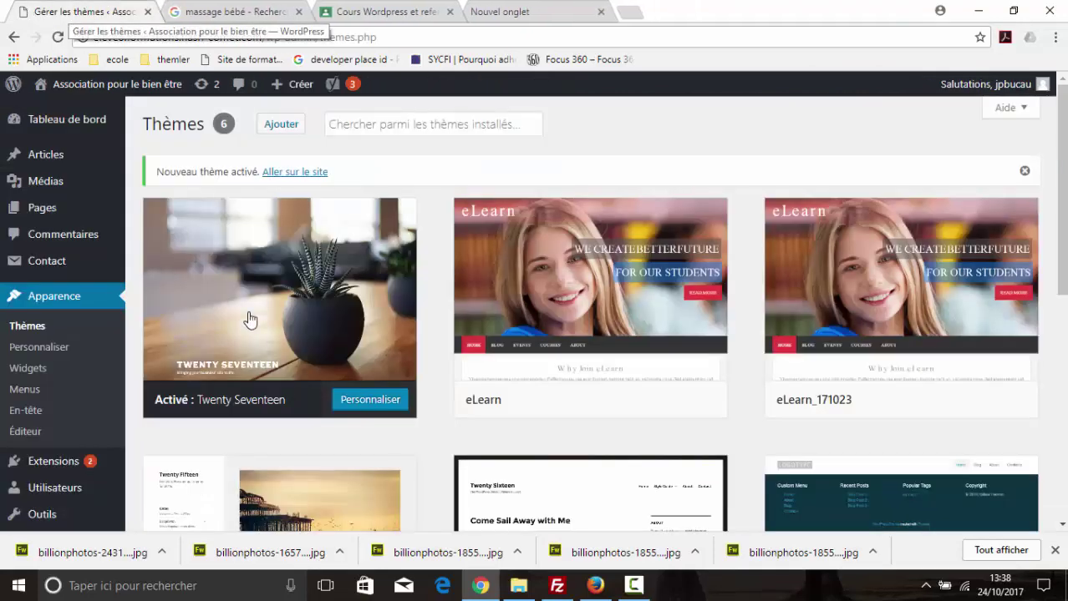
Activate the Twenty Fifteen theme from the installed themes.
scroll(269, 310, down, 3)
scroll(269, 310, down, 1)
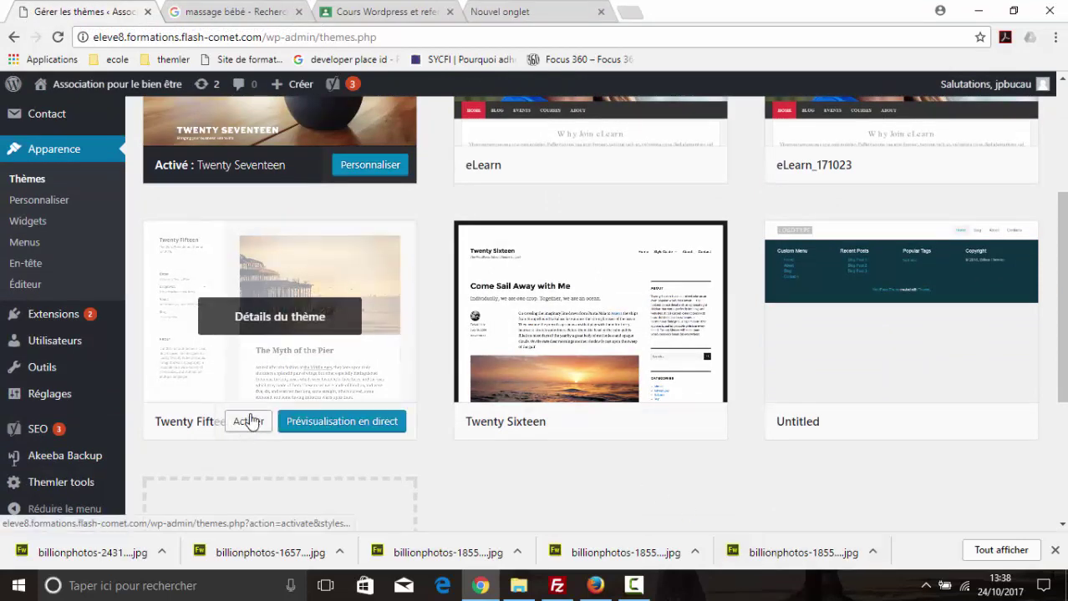
click(249, 422)
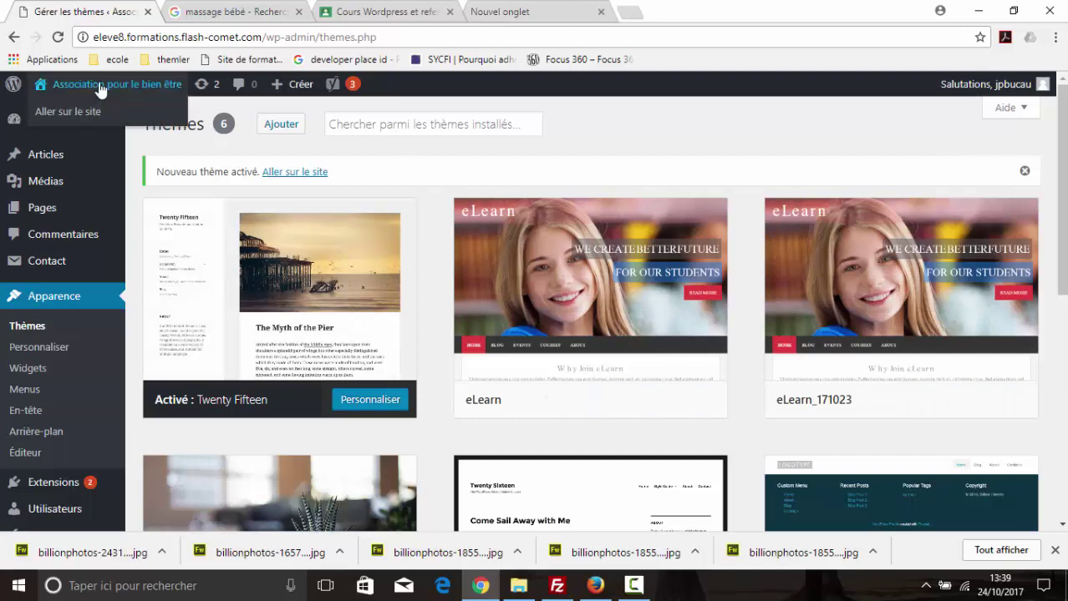
Visit the site and examine how its home page displays under the Twenty Fifteen theme.
click(92, 113)
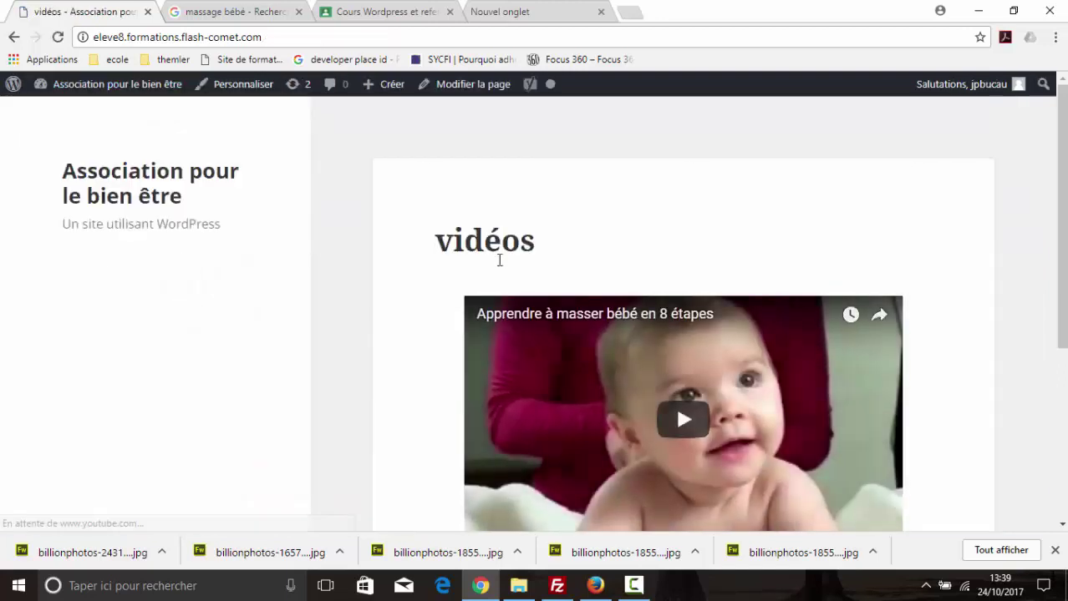
scroll(706, 271, down, 1)
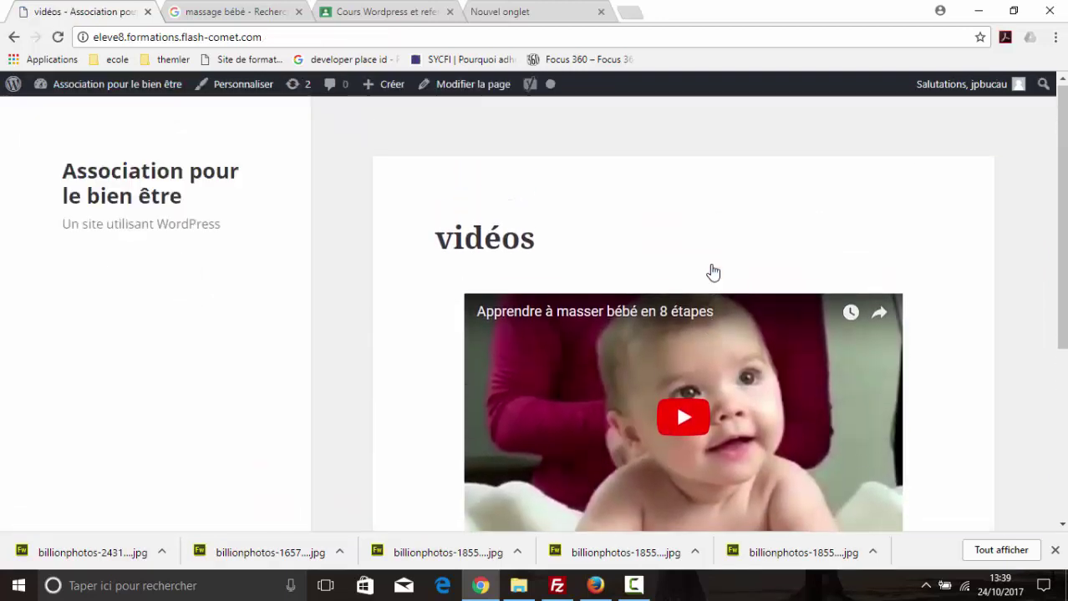
scroll(724, 254, down, 3)
scroll(785, 278, up, 3)
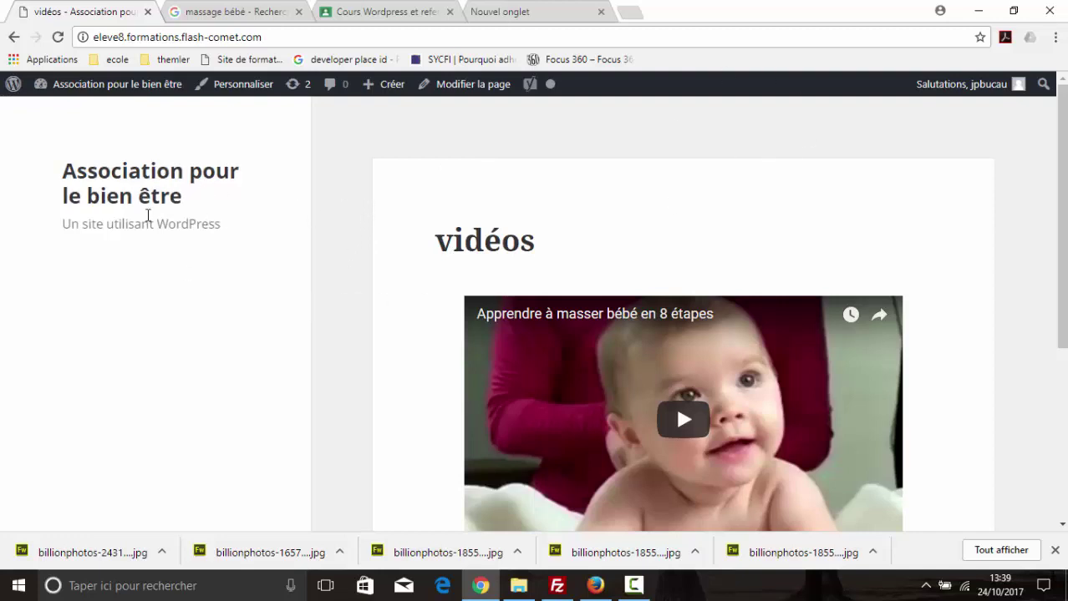
Return to the dashboard and open the editor for the site's navigation menus.
mouse_move(86, 88)
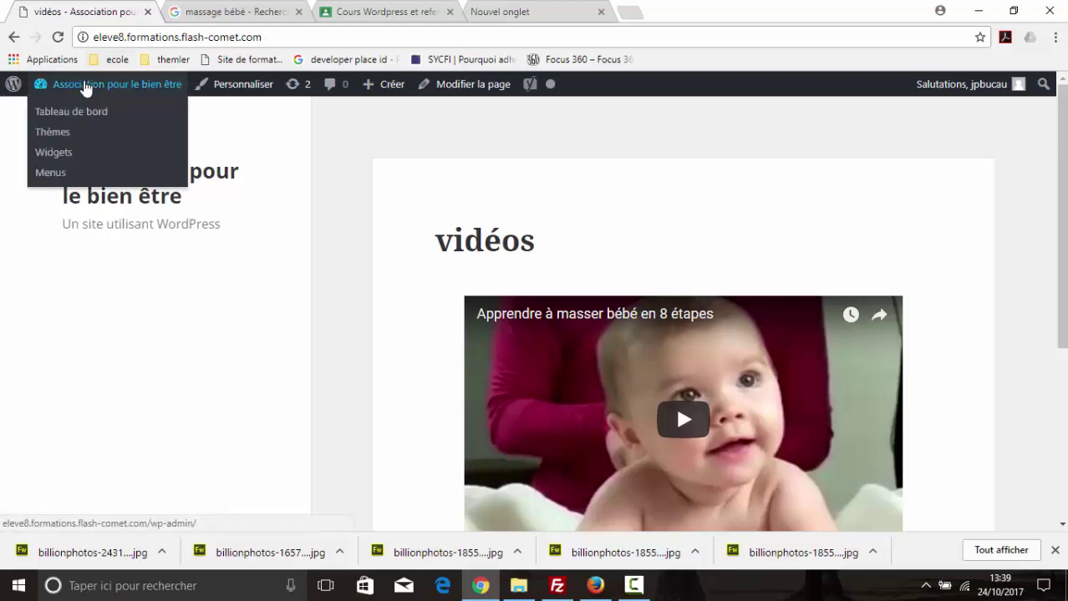
click(84, 113)
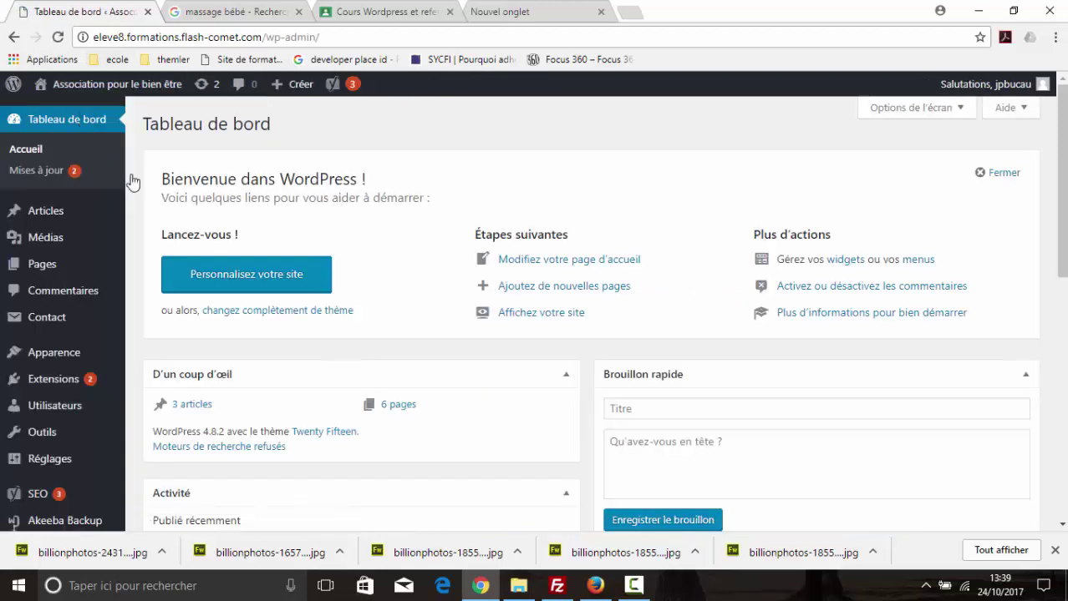
scroll(84, 236, down, 2)
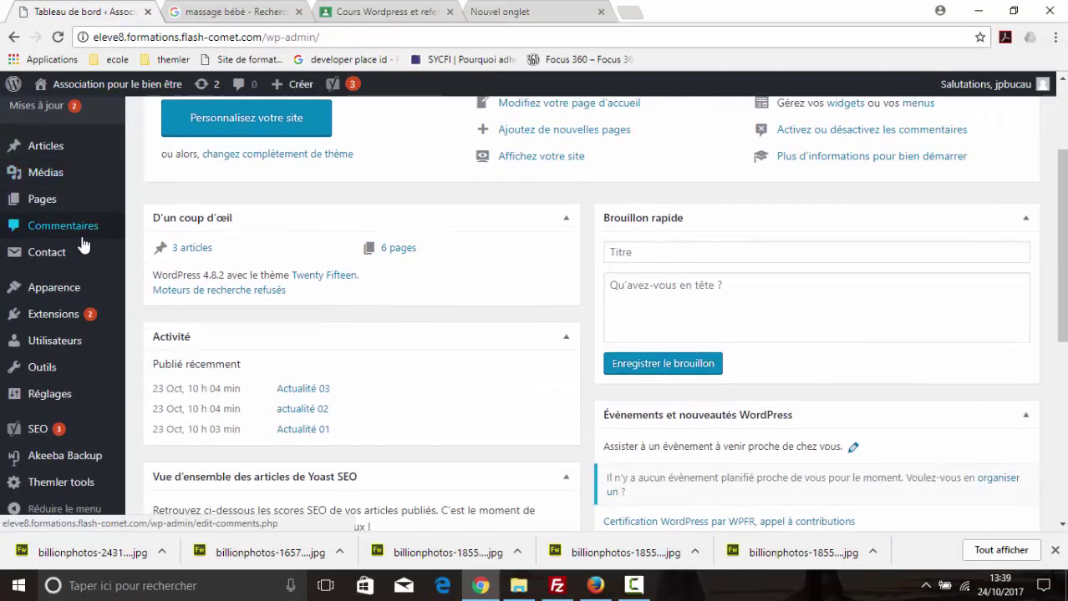
mouse_move(71, 286)
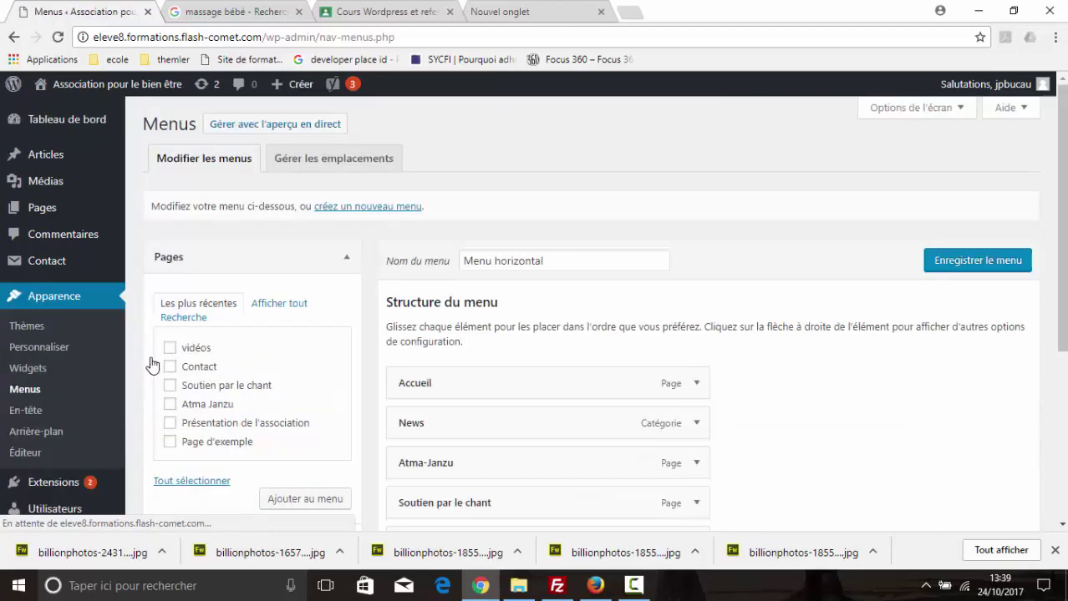
Assign Menu horizontal to the Menu principal display location and save the menu.
scroll(301, 247, down, 2)
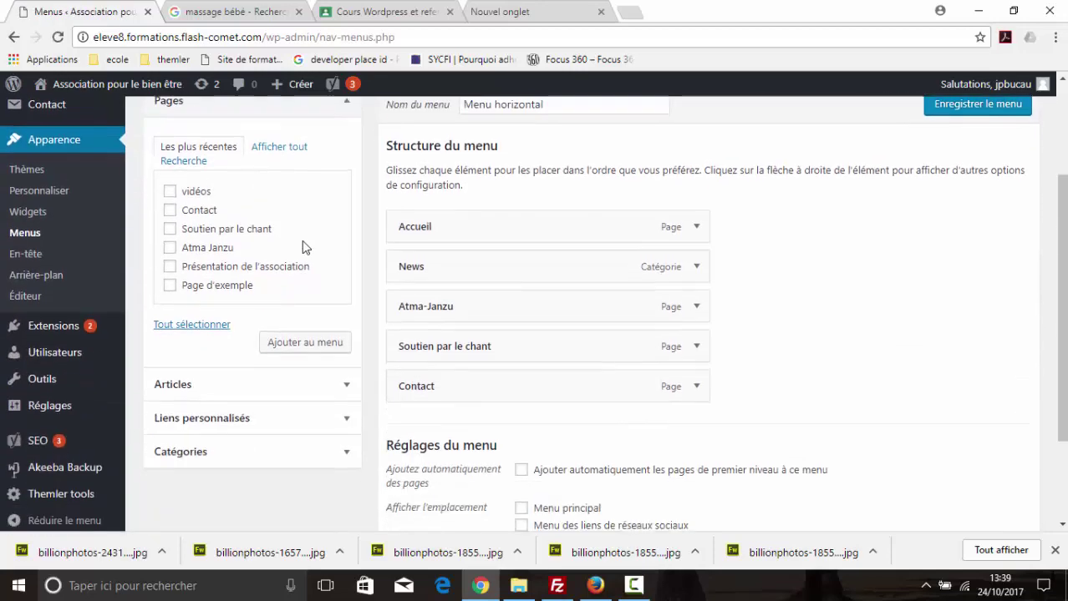
scroll(327, 242, up, 2)
scroll(575, 250, down, 3)
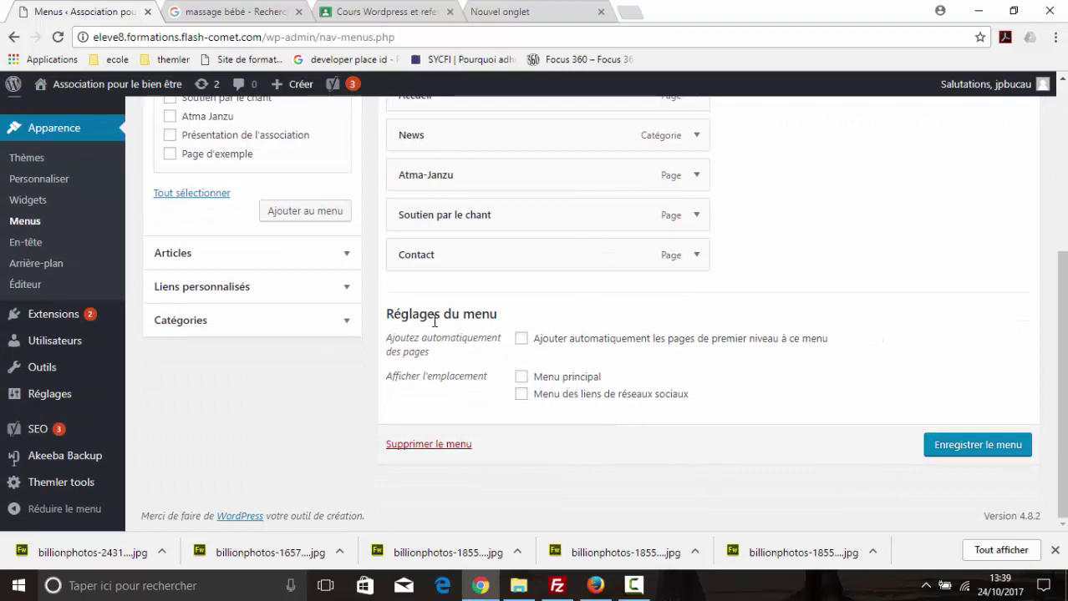
click(522, 378)
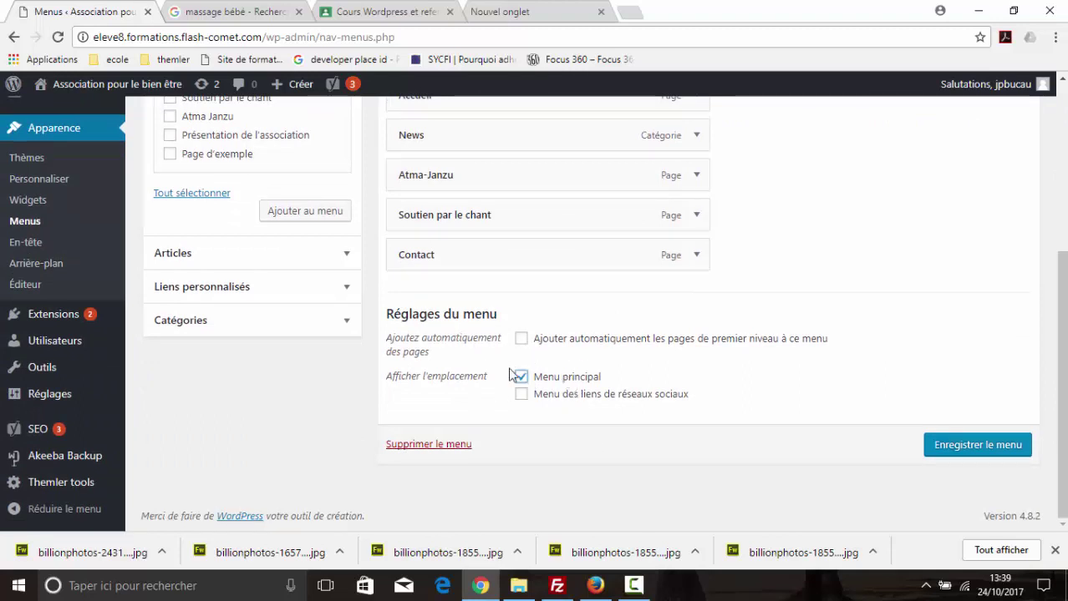
click(990, 445)
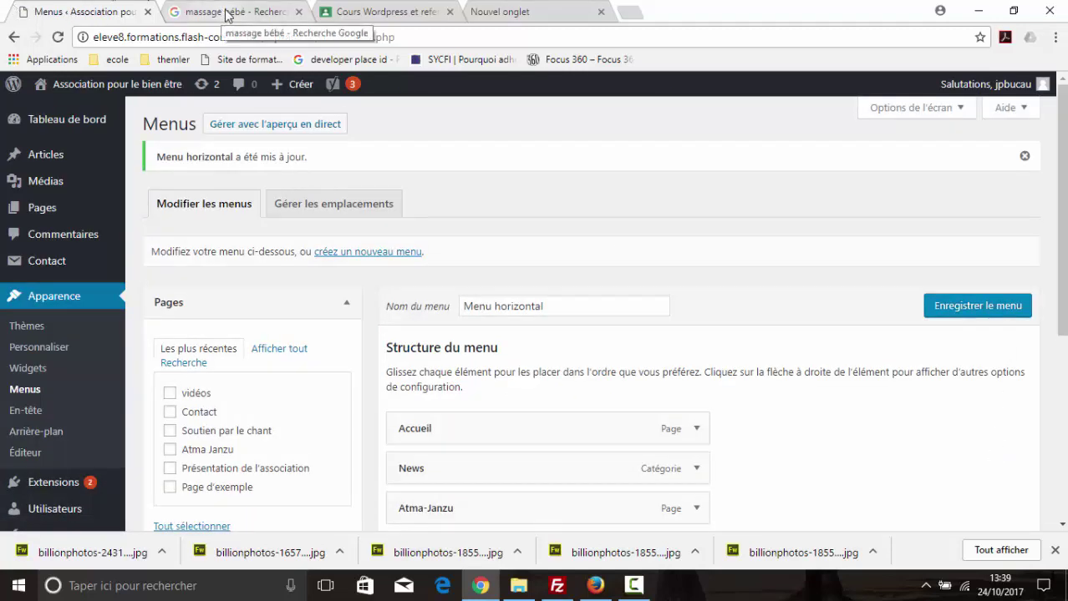
Visit the site to check the navigation menu under the Twenty Fifteen theme.
mouse_move(72, 87)
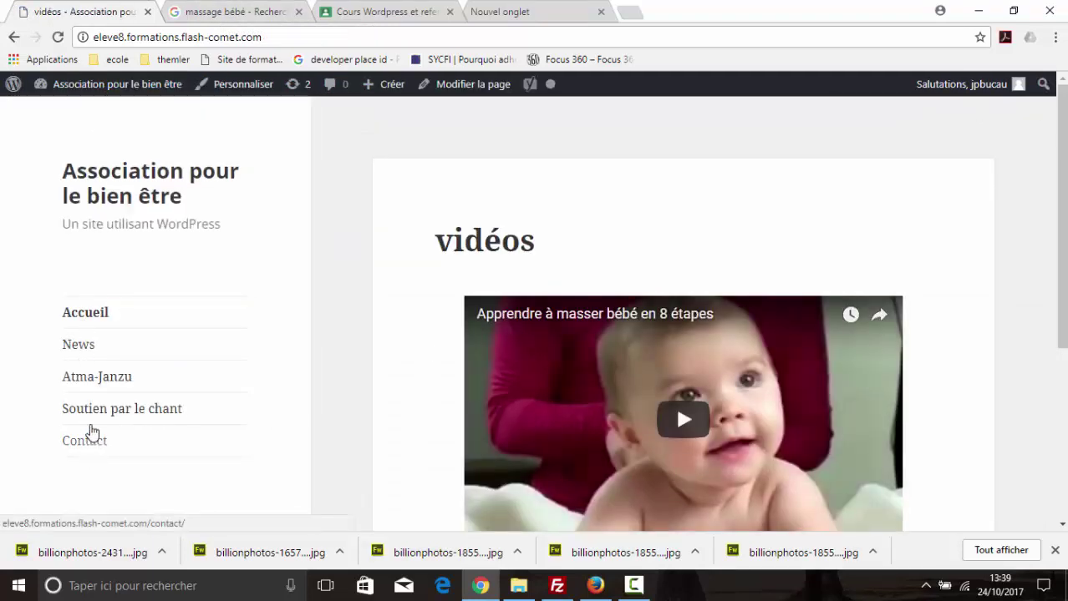
scroll(131, 362, down, 4)
scroll(138, 357, up, 4)
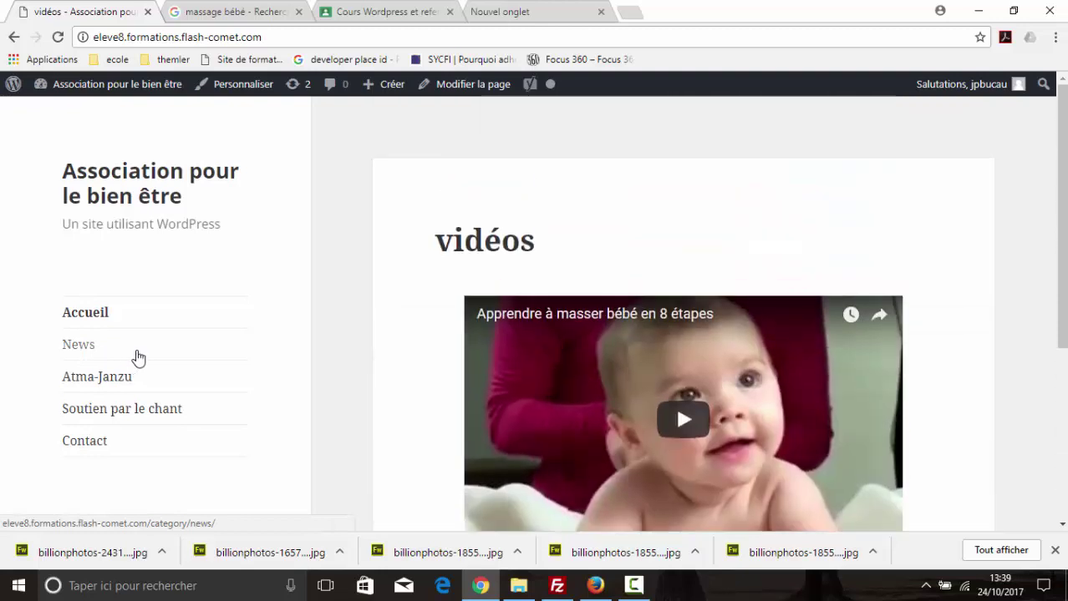
mouse_move(116, 96)
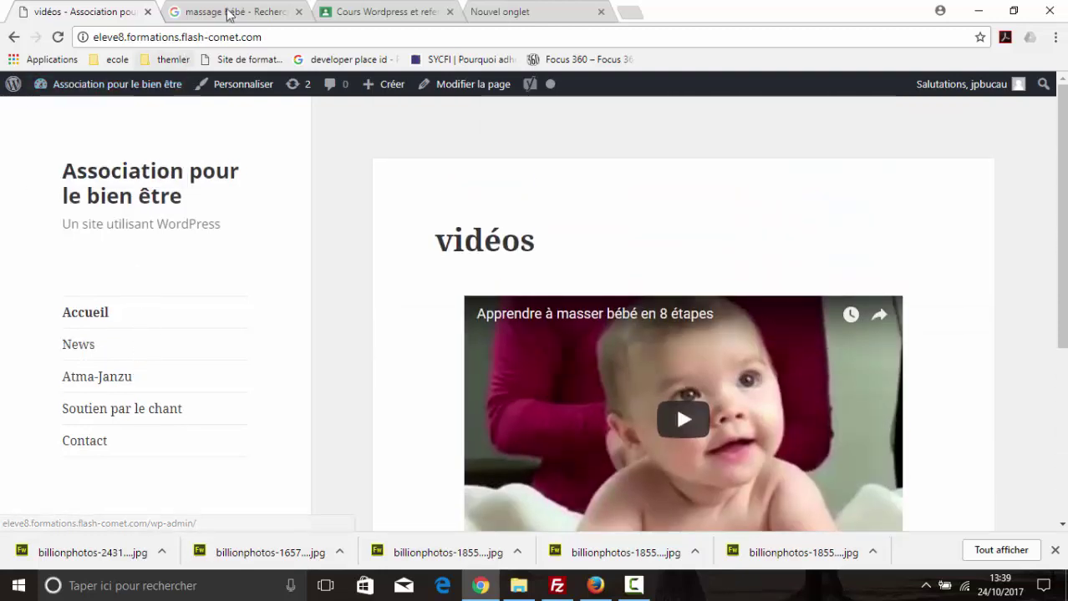
Search the web for "template wordpress pour association" and open the wppourlesnuls.com page on association themes.
click(535, 12)
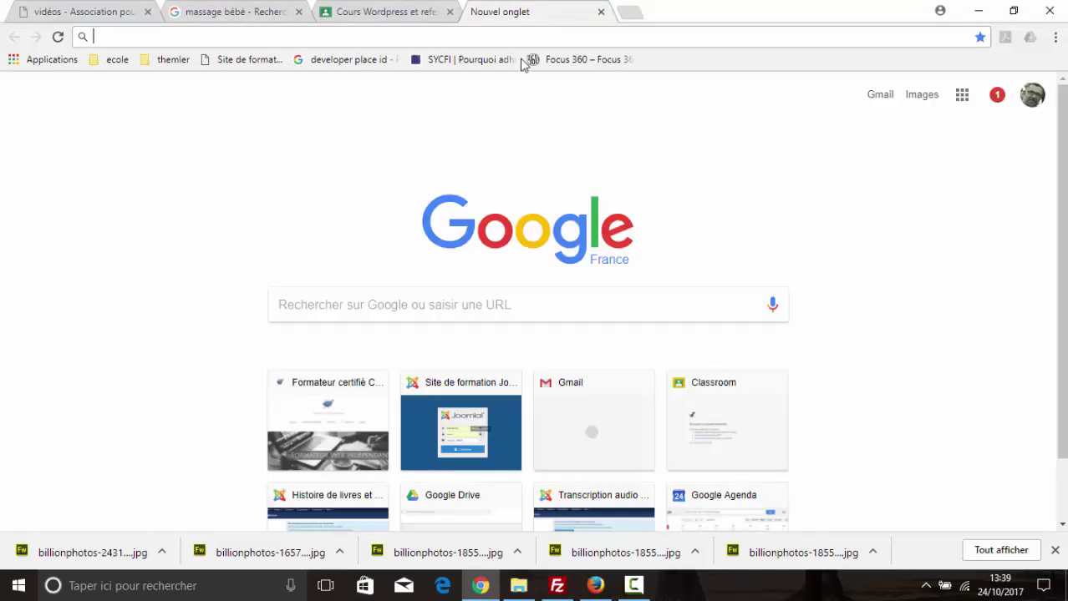
click(393, 300)
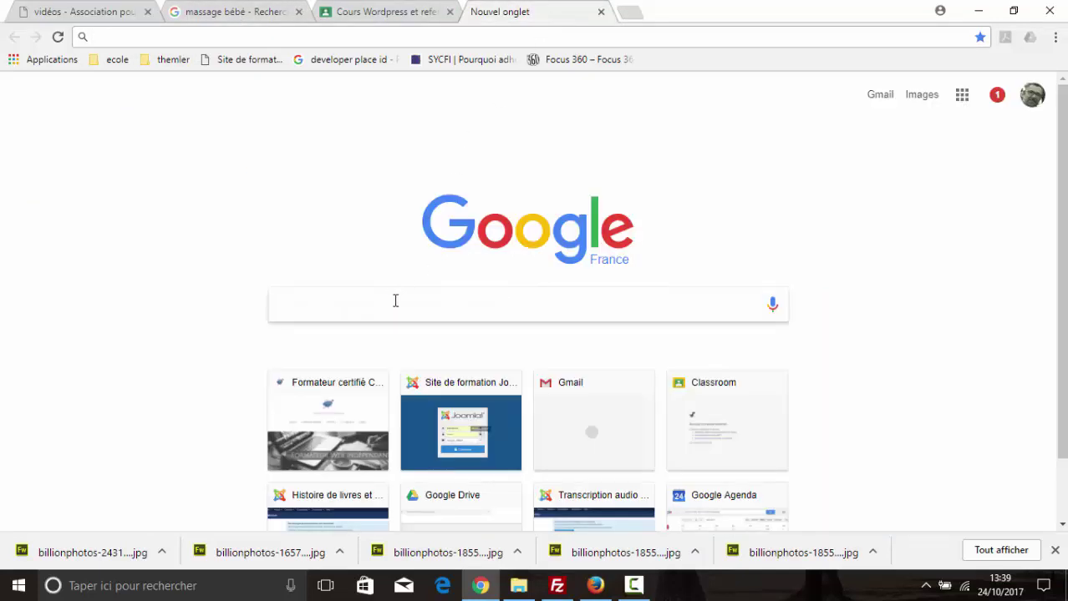
text(template)
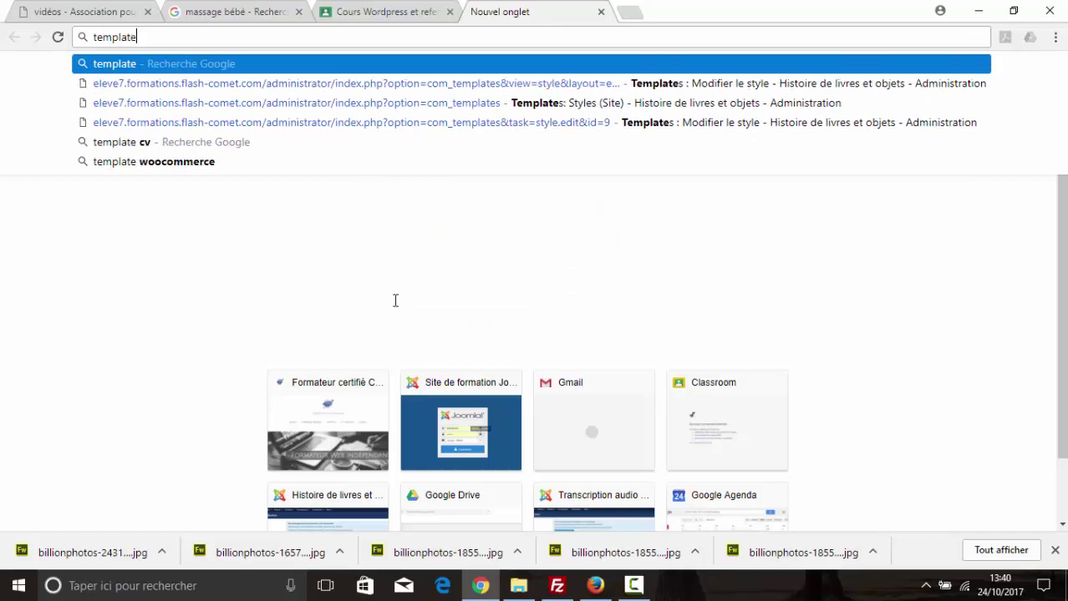
text( w)
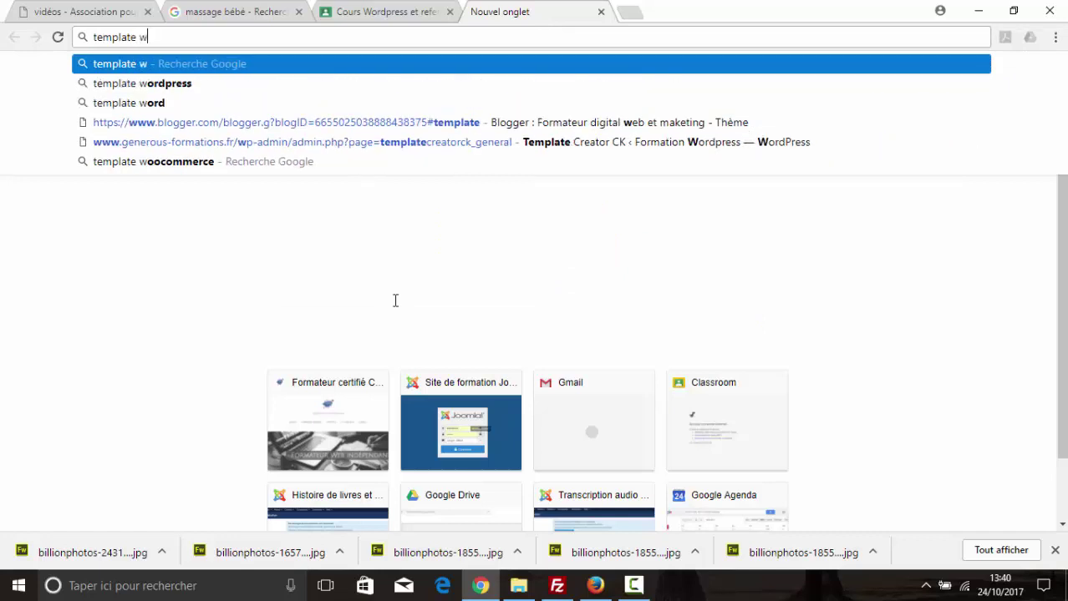
text(ordpress)
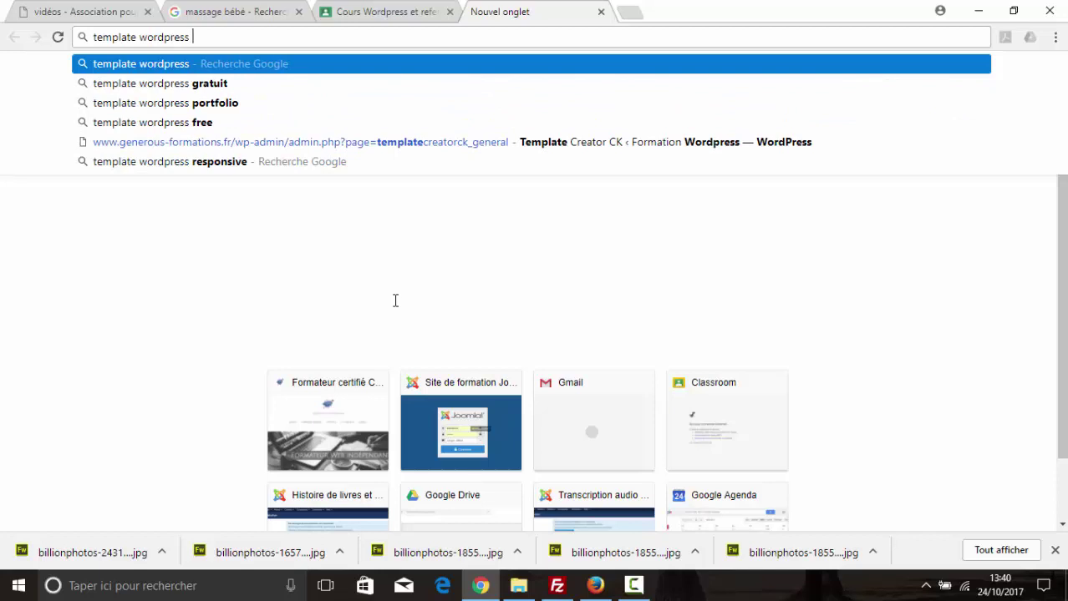
text( pour)
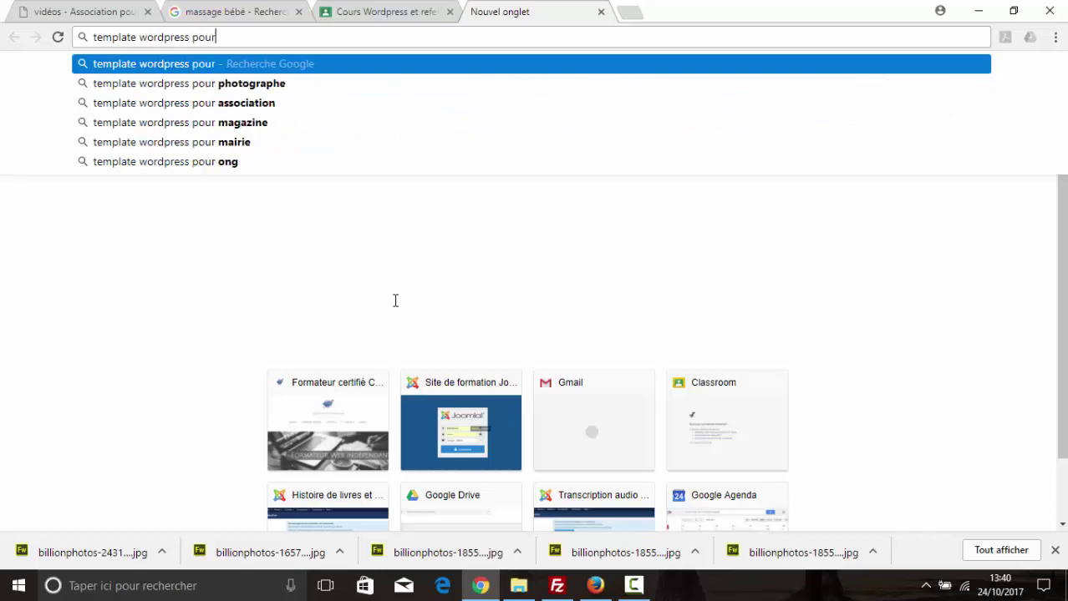
text( associ)
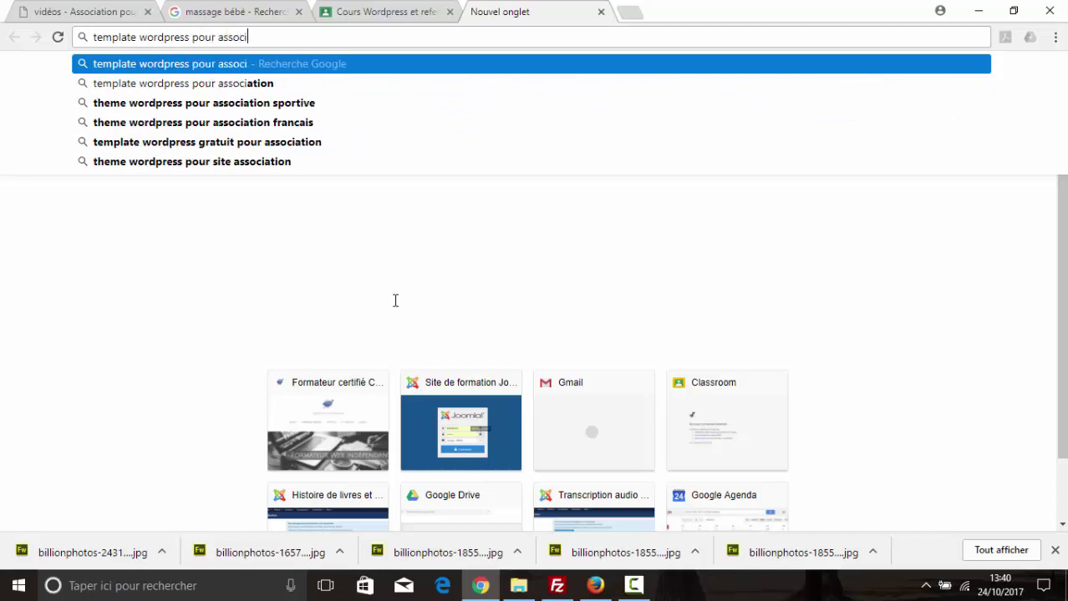
text(ation)
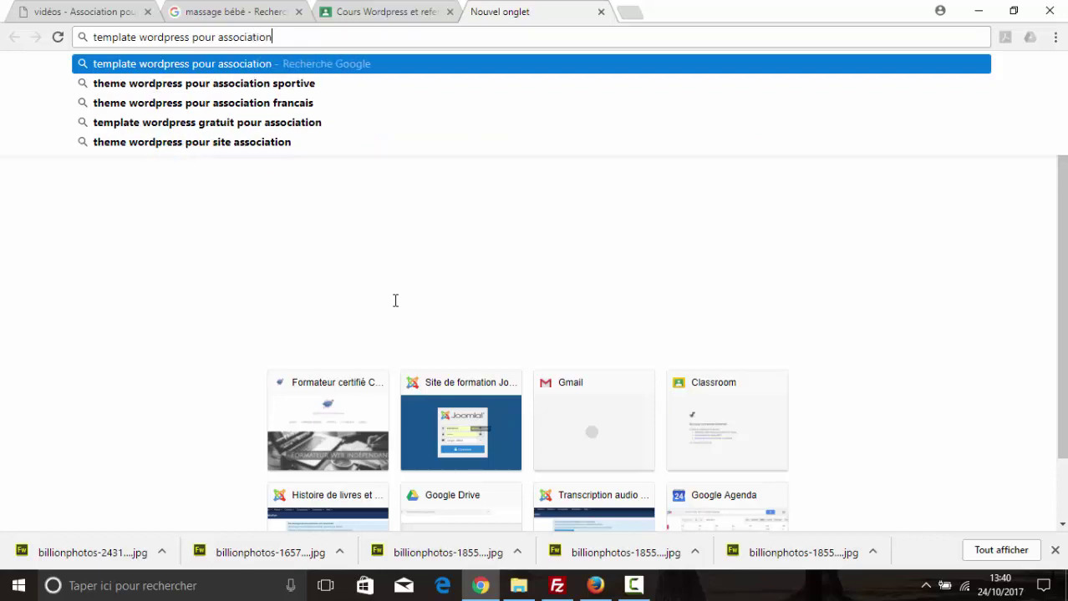
key(Return)
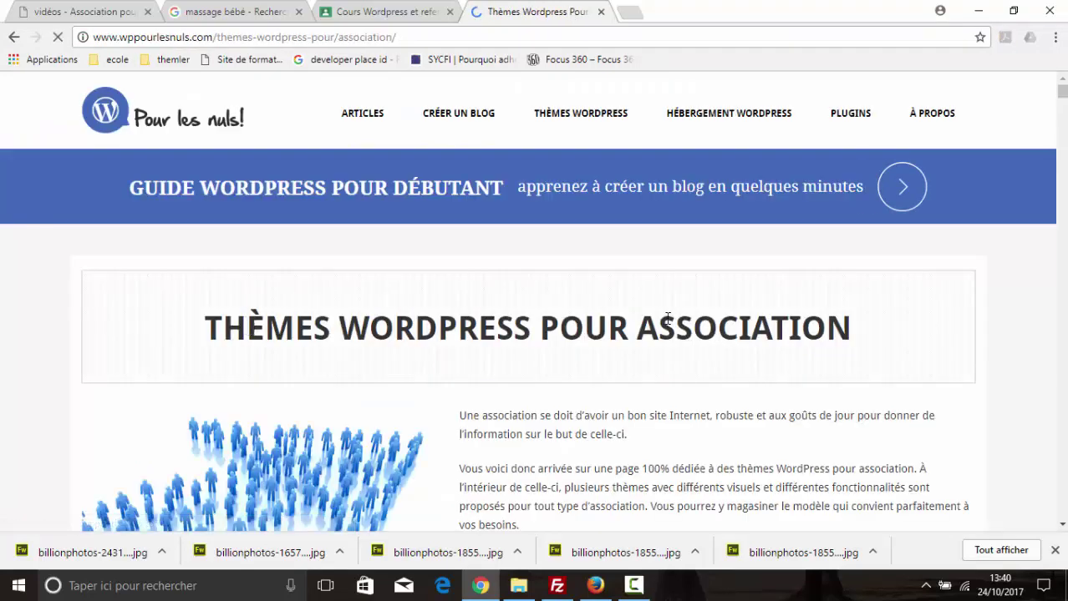
Find the Scalia theme in the list, open its information and download page, and examine the licence offer and preview.
scroll(667, 318, down, 6)
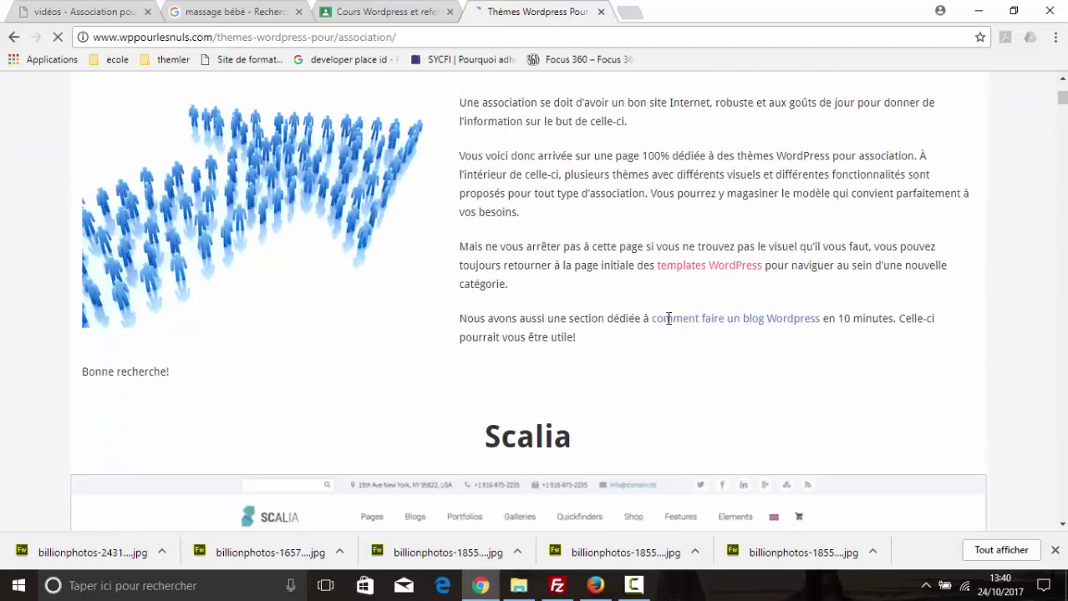
scroll(668, 325, down, 2)
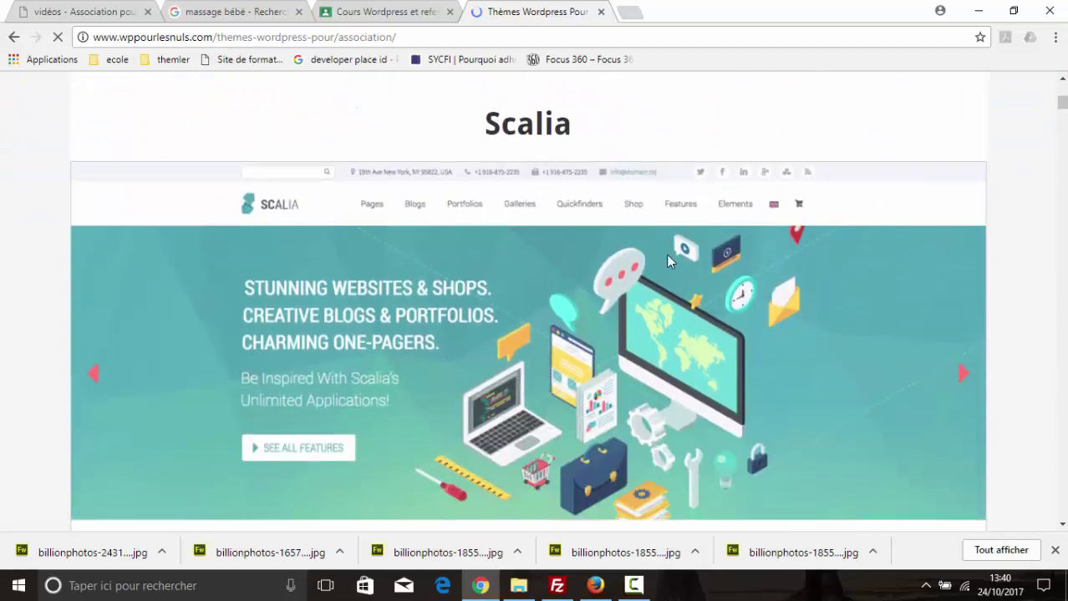
scroll(669, 256, down, 5)
scroll(675, 266, down, 5)
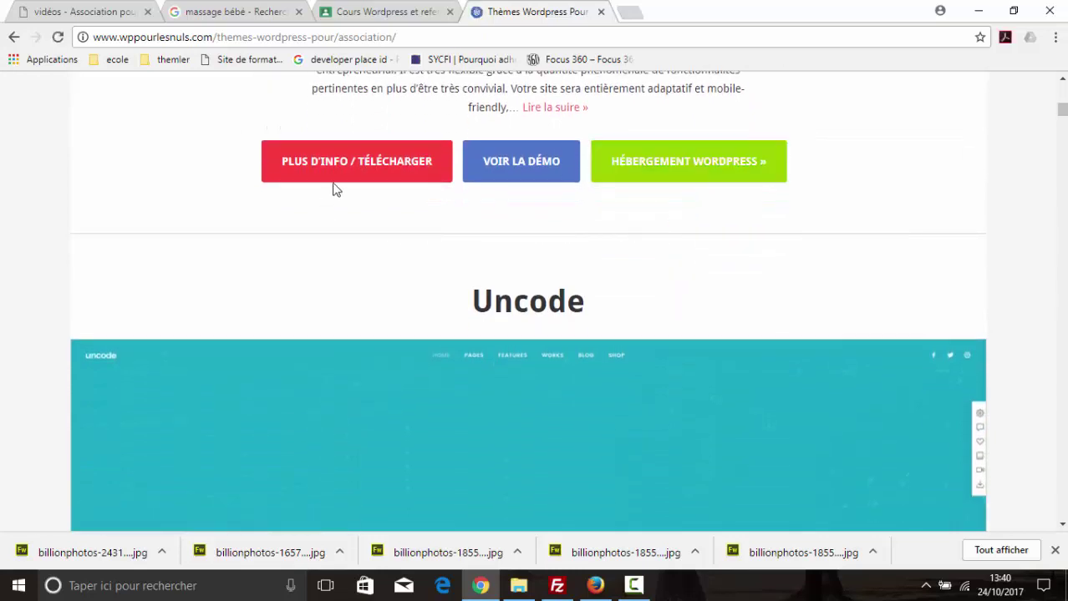
click(383, 169)
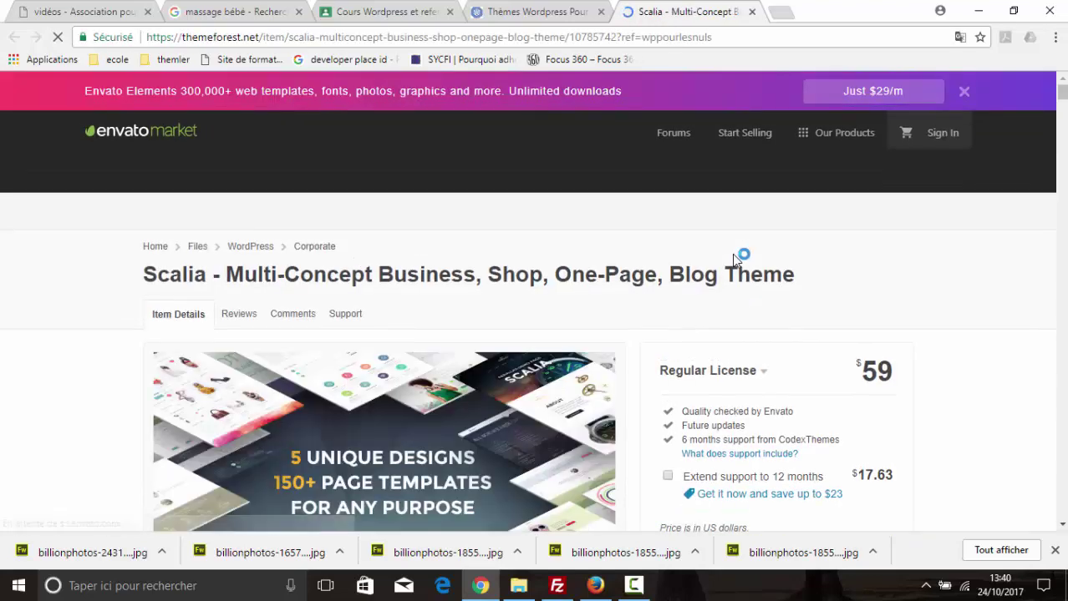
scroll(836, 243, down, 2)
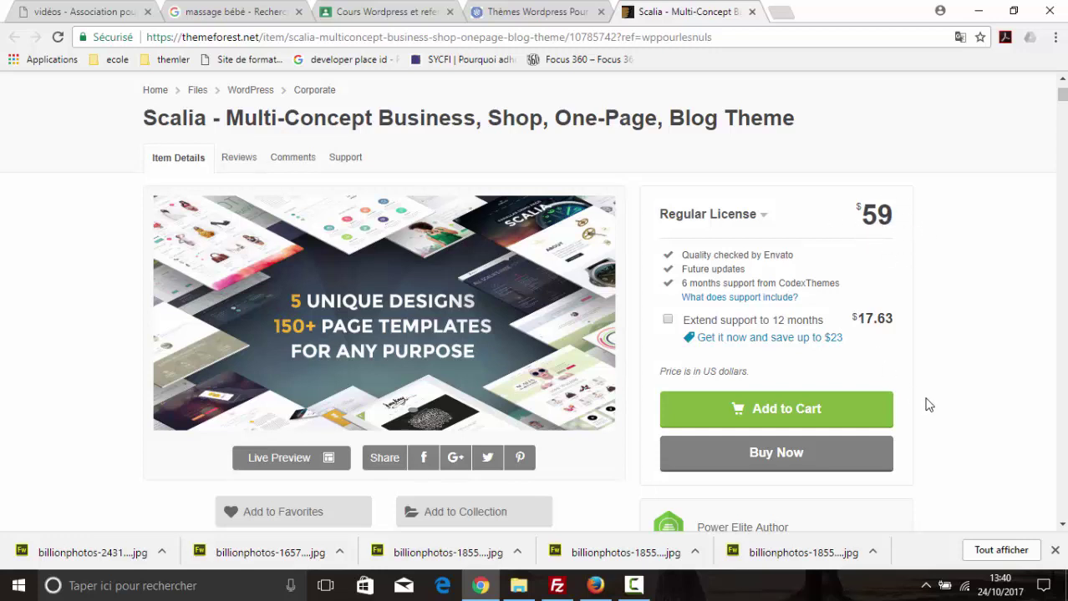
scroll(968, 314, down, 1)
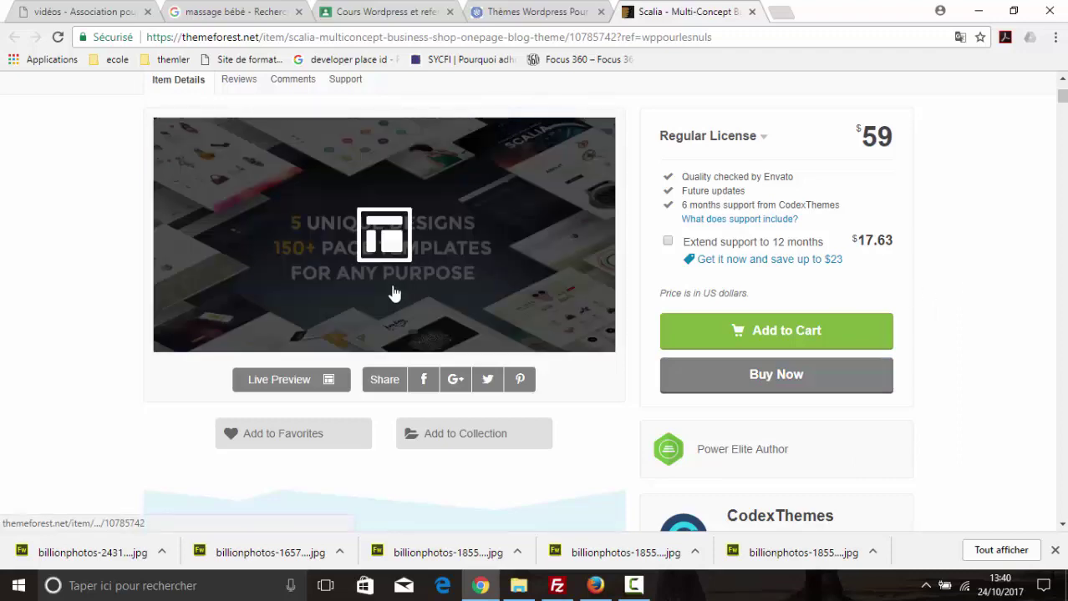
Return to the WordPress site's dashboard and open the form for adding a theme from a .zip file.
click(57, 14)
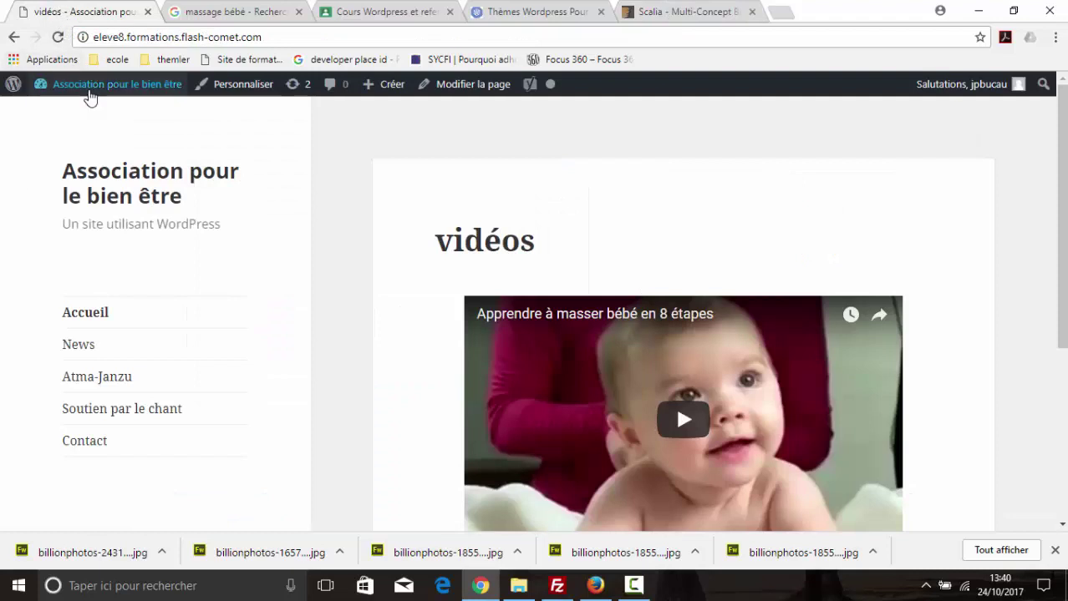
mouse_move(88, 94)
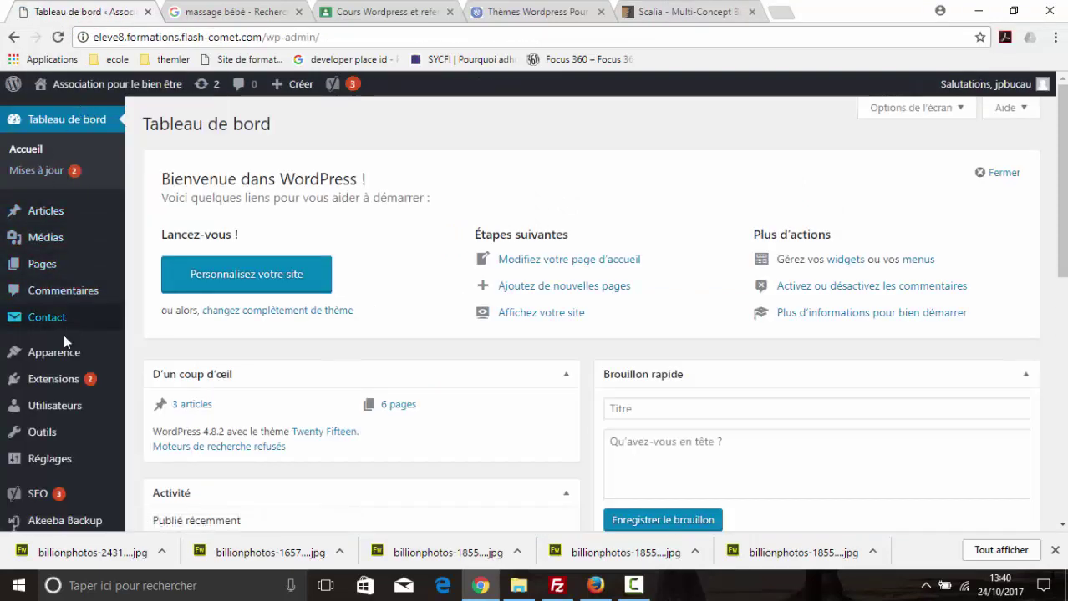
mouse_move(65, 352)
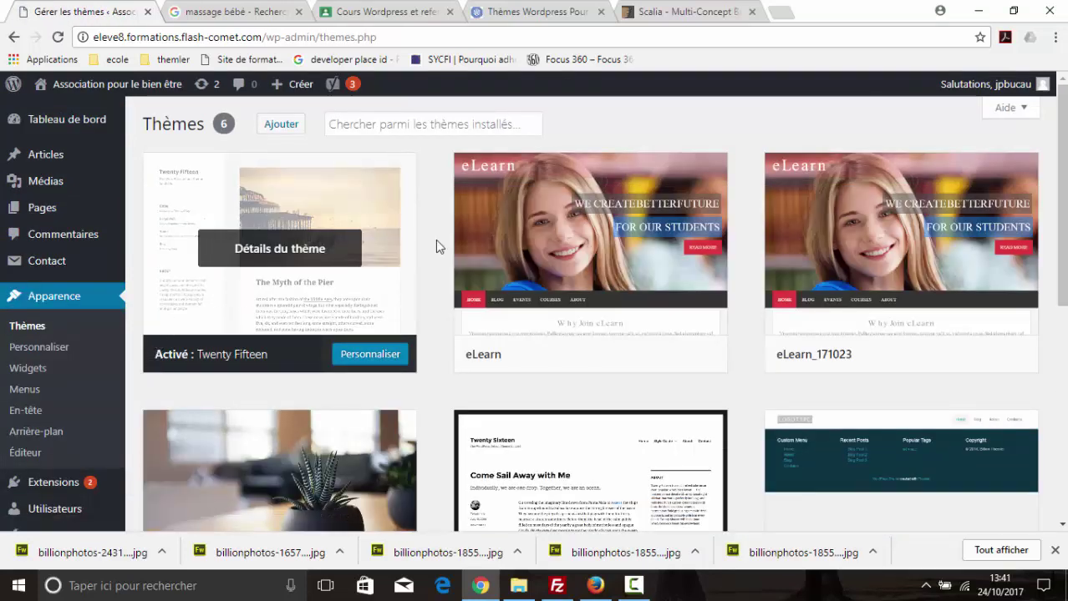
click(282, 125)
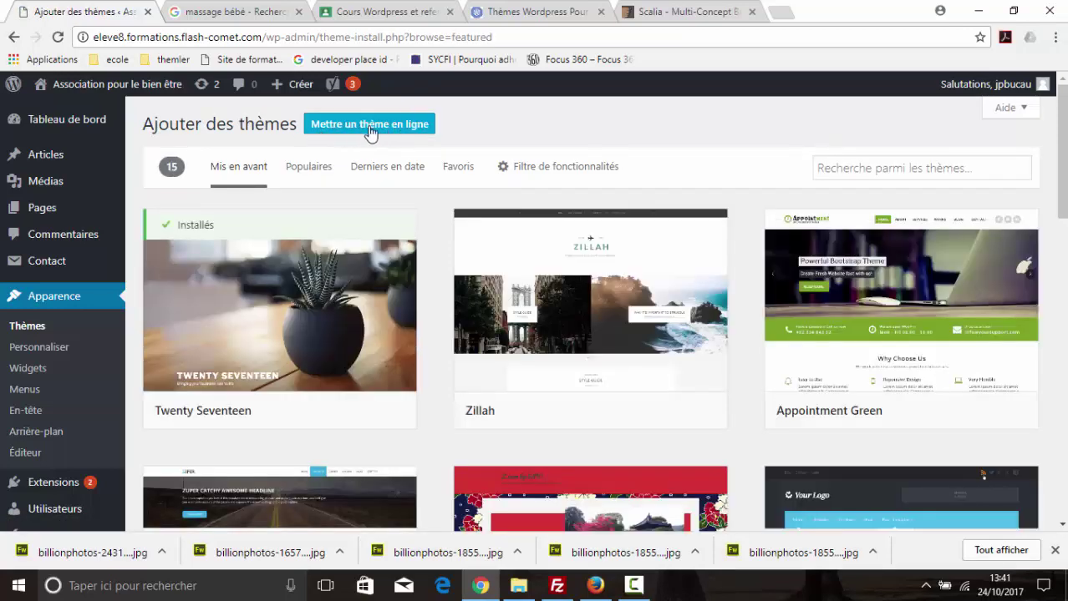
click(370, 126)
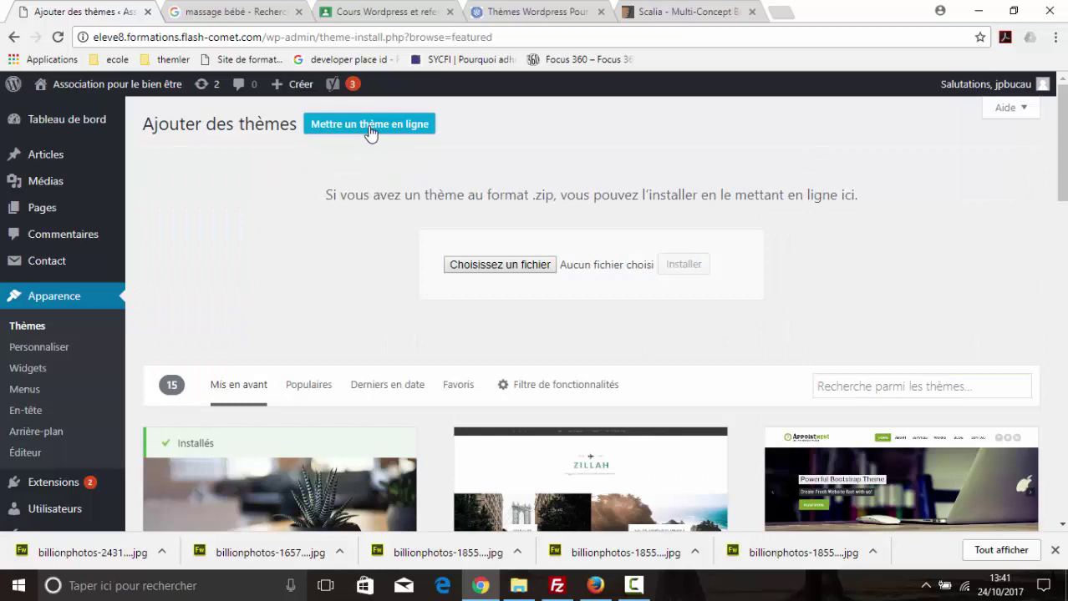
click(470, 267)
scroll(472, 275, down, 2)
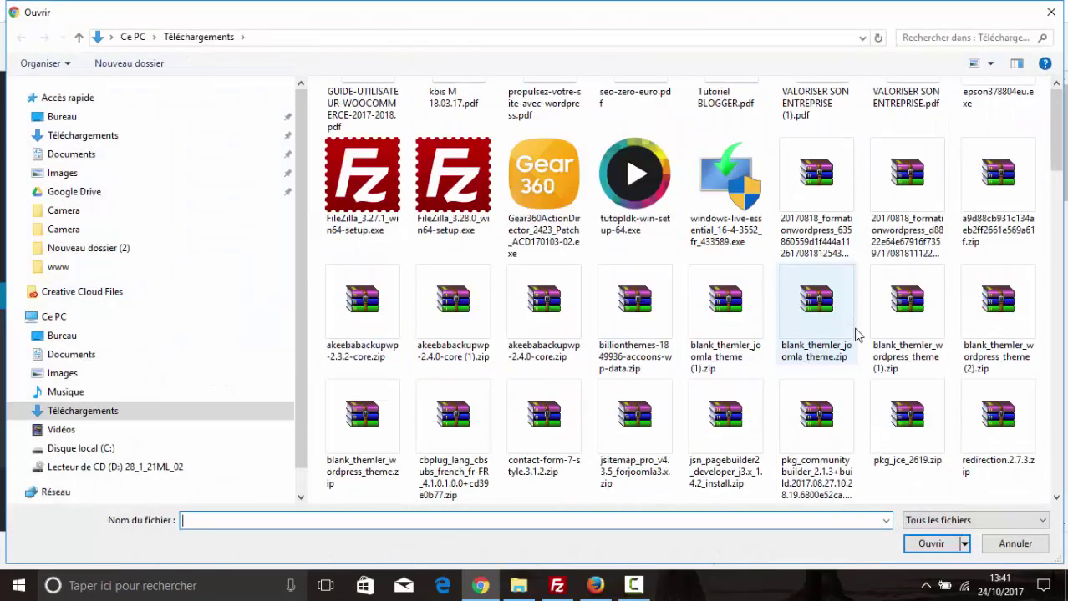
click(1032, 550)
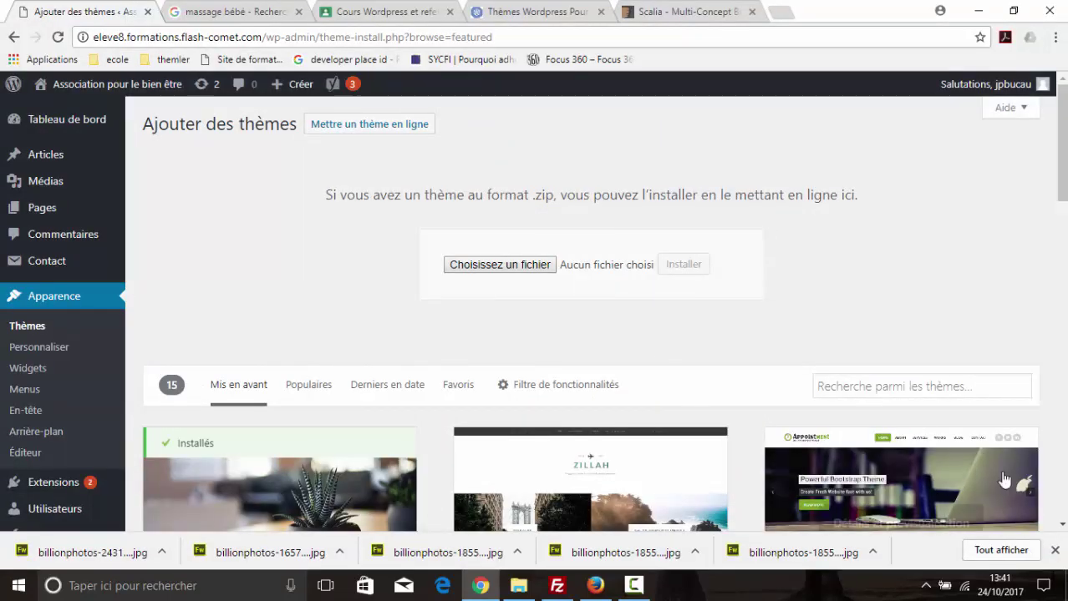
Examine the featured themes available to install, including Zillah and Appointment Green.
scroll(650, 381, down, 2)
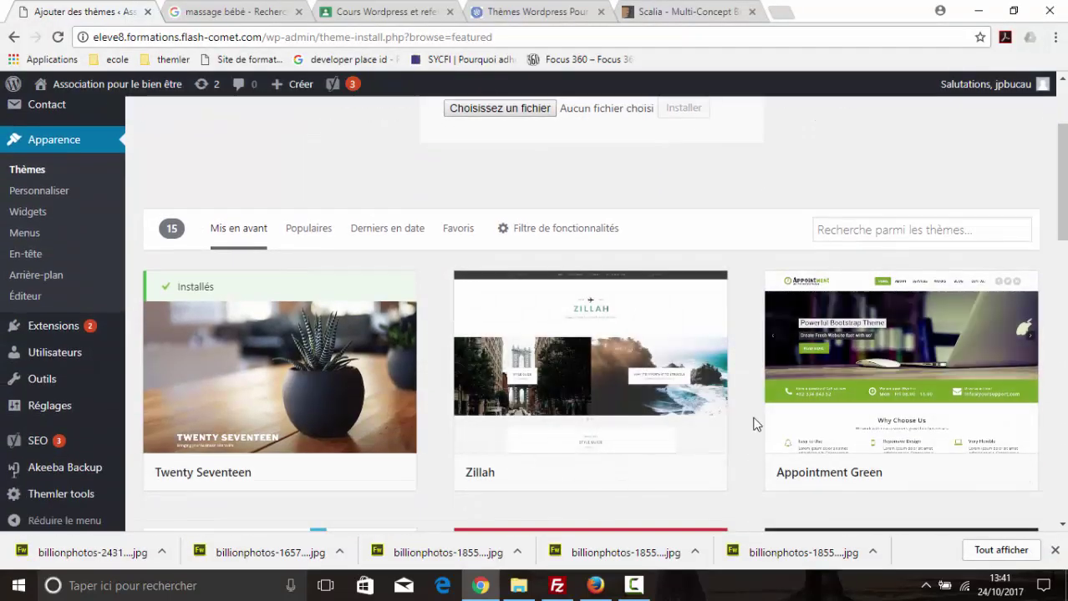
mouse_move(802, 474)
mouse_move(520, 483)
scroll(822, 465, down, 3)
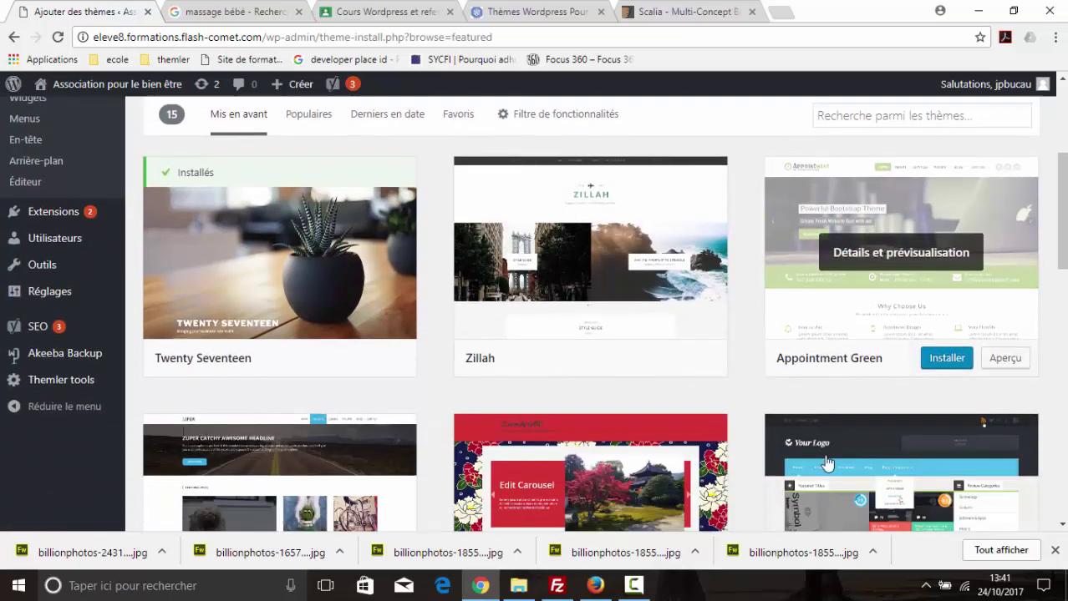
scroll(826, 459, up, 5)
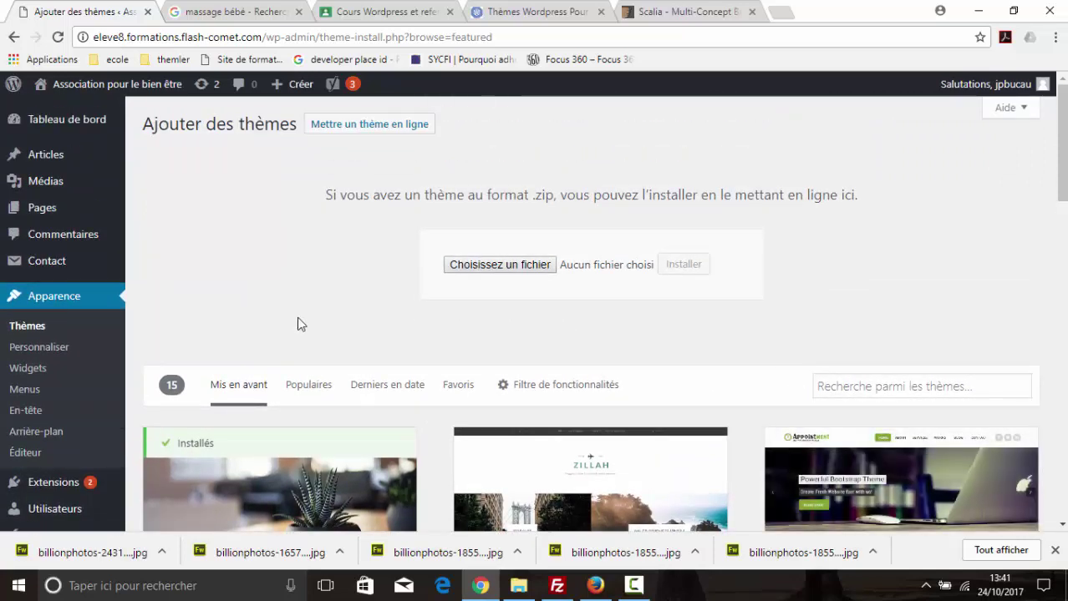
scroll(305, 318, down, 1)
scroll(827, 296, down, 12)
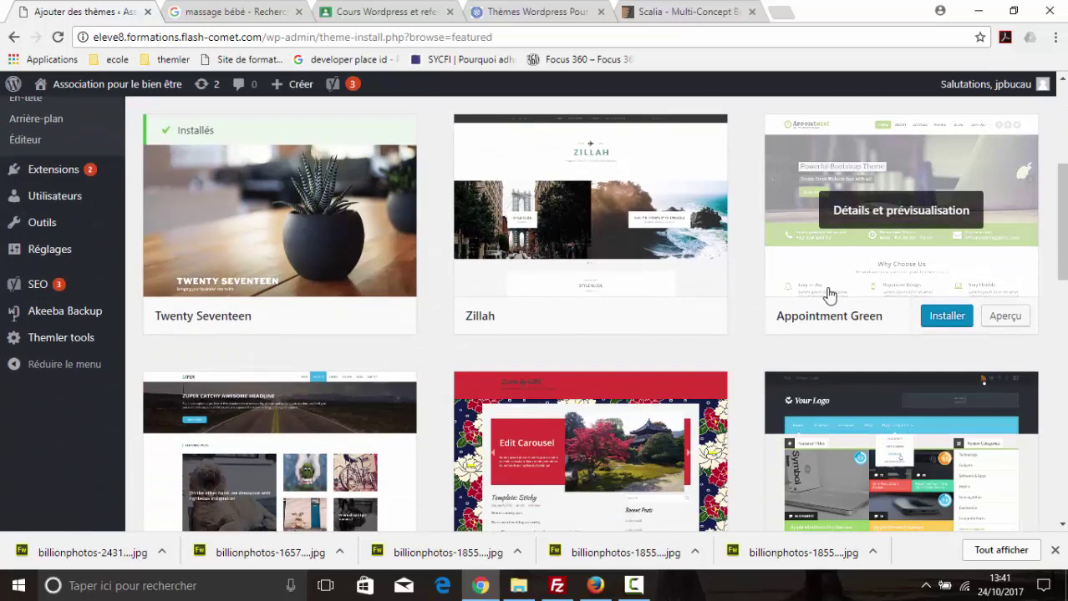
scroll(840, 294, up, 13)
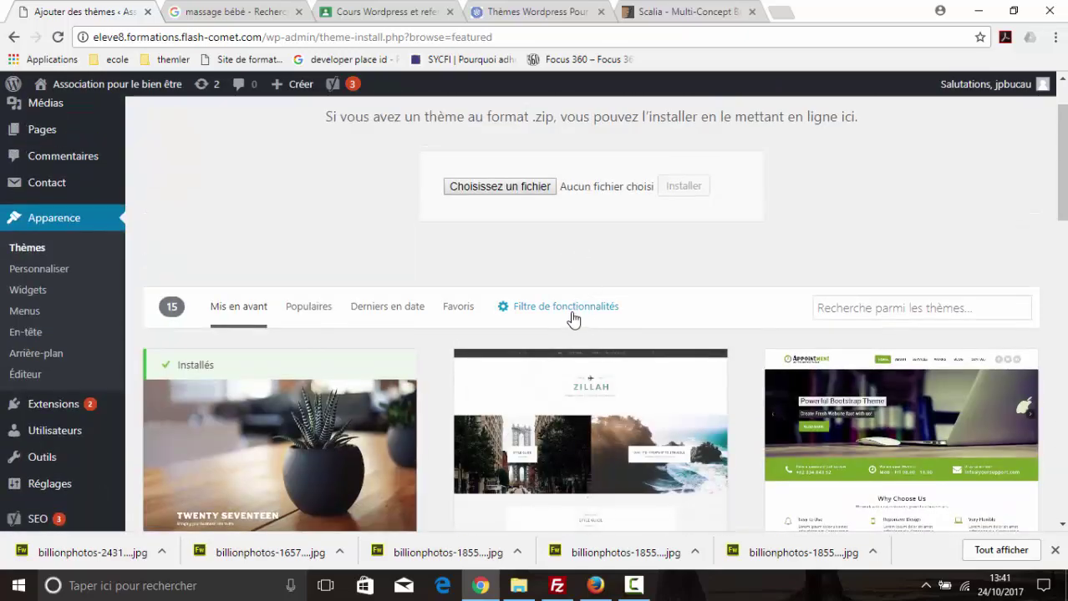
Filter the installable themes by the Éducation subject and look through the matching themes.
click(572, 314)
scroll(865, 358, down, 2)
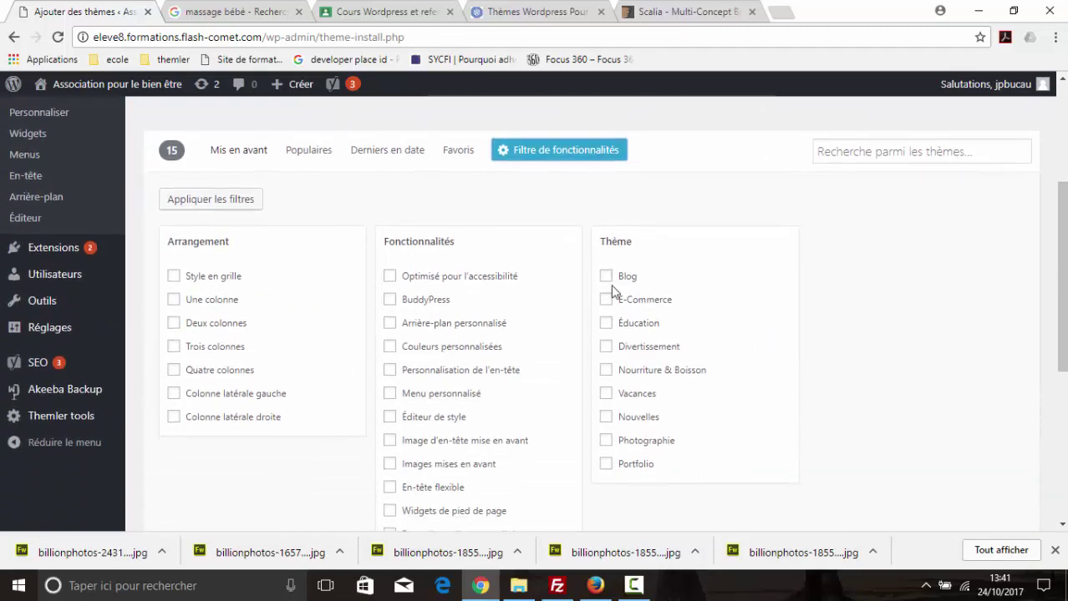
click(609, 325)
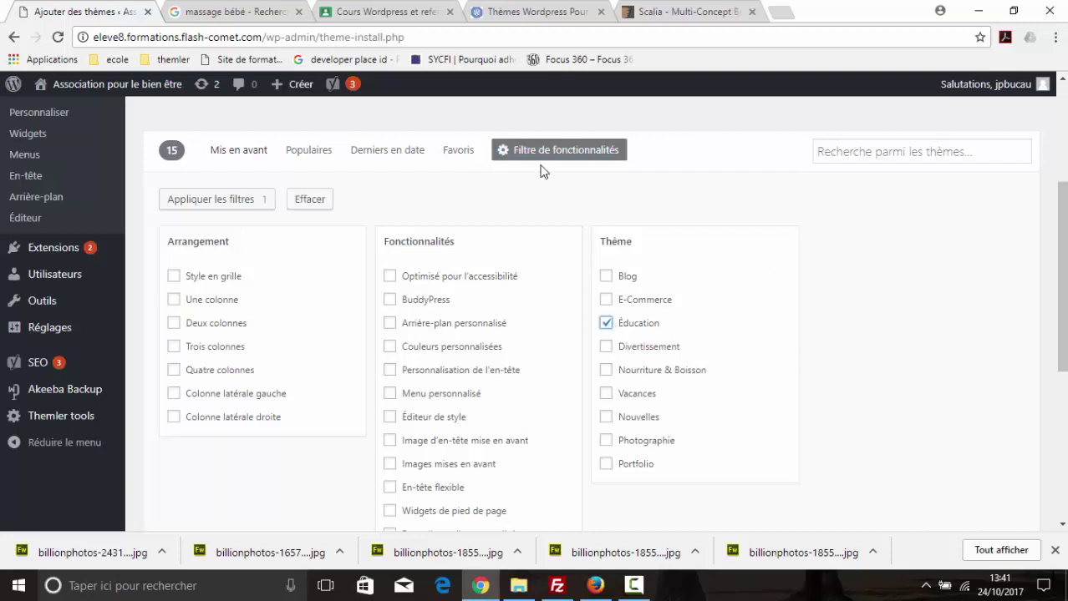
click(243, 200)
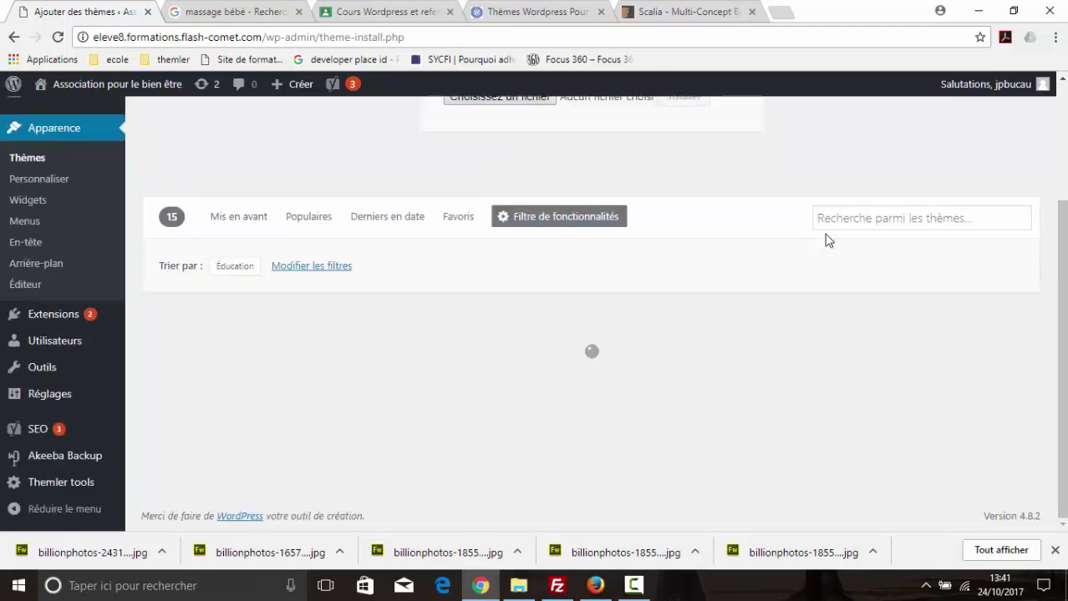
scroll(958, 372, down, 1)
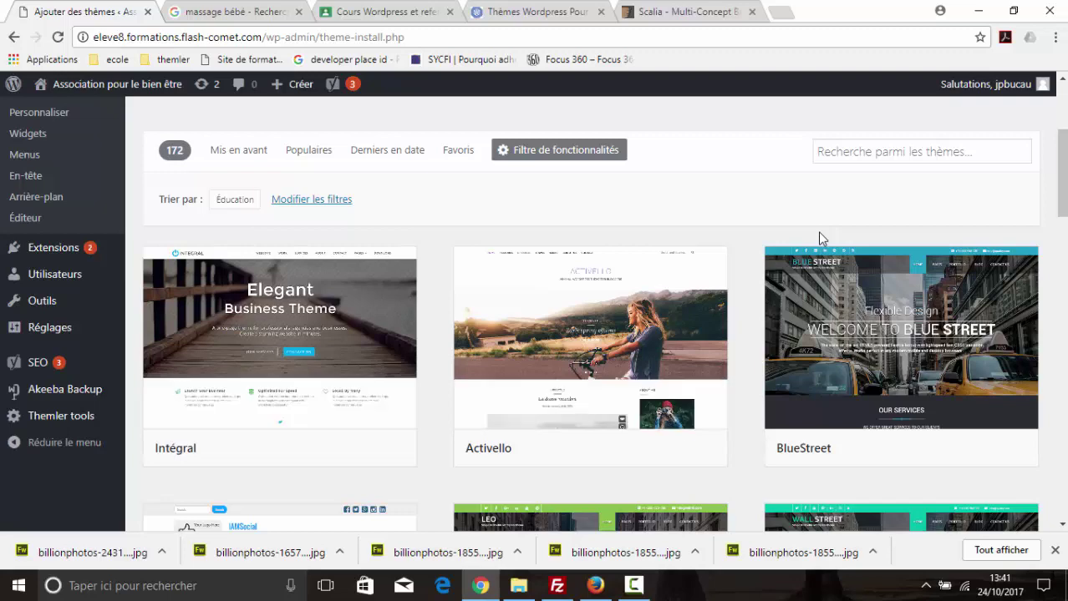
scroll(731, 302, down, 1)
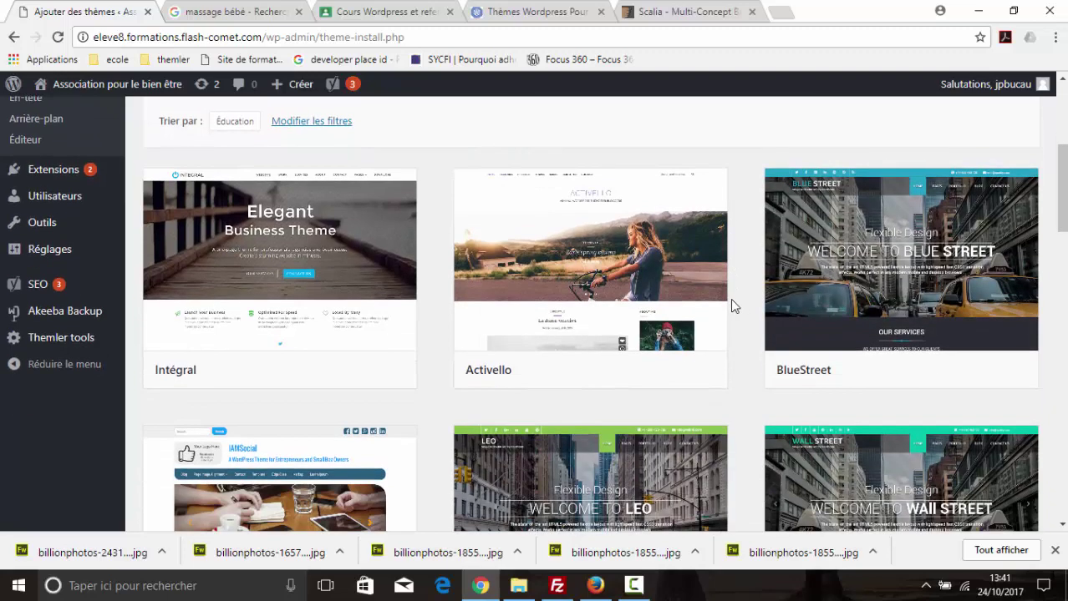
scroll(732, 302, down, 3)
scroll(735, 300, down, 1)
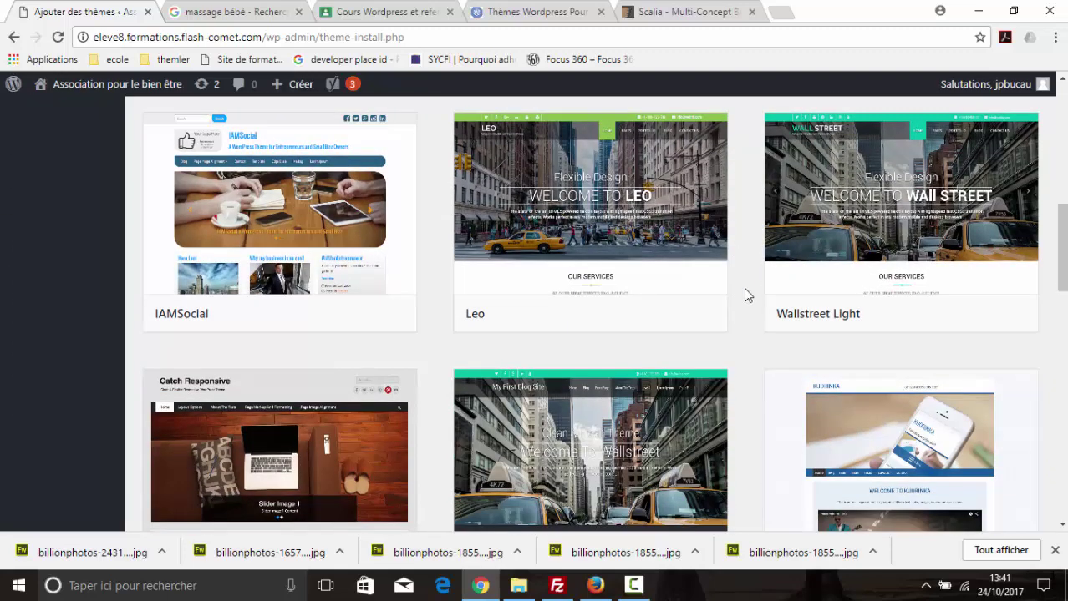
Install the IAMSocial theme from the Éducation-filtered themes.
scroll(746, 288, down, 1)
scroll(746, 288, up, 2)
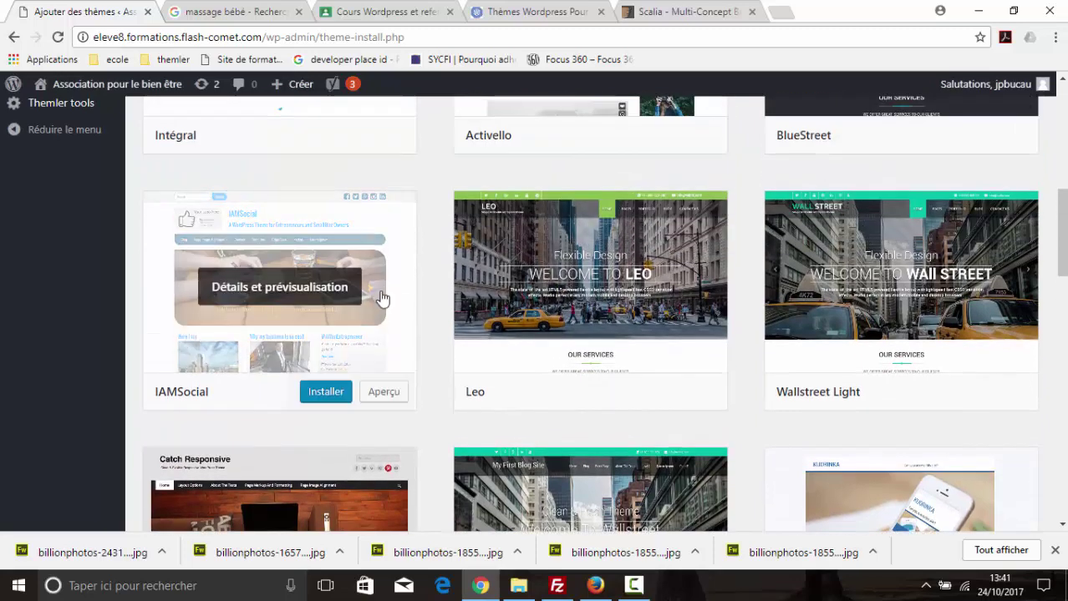
click(336, 395)
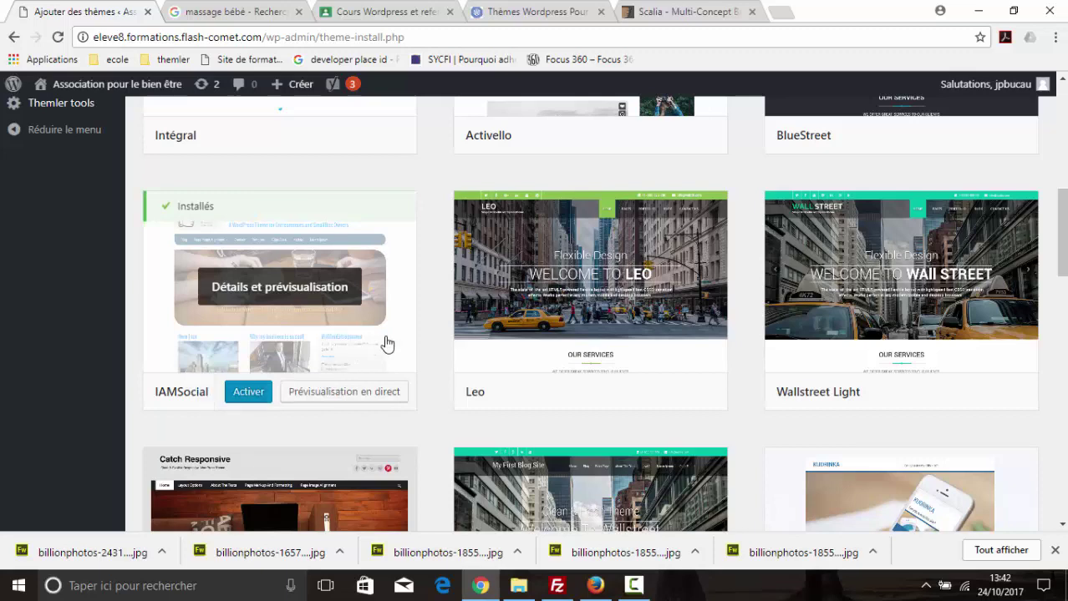
View the site's public home page from the theme installation page.
scroll(386, 342, up, 3)
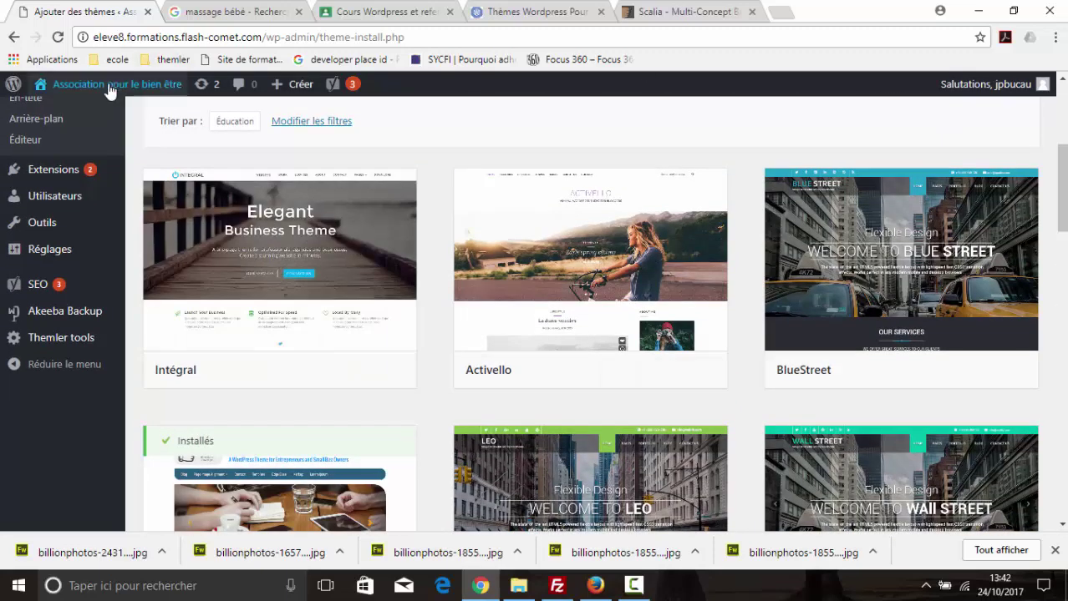
mouse_move(111, 87)
click(65, 114)
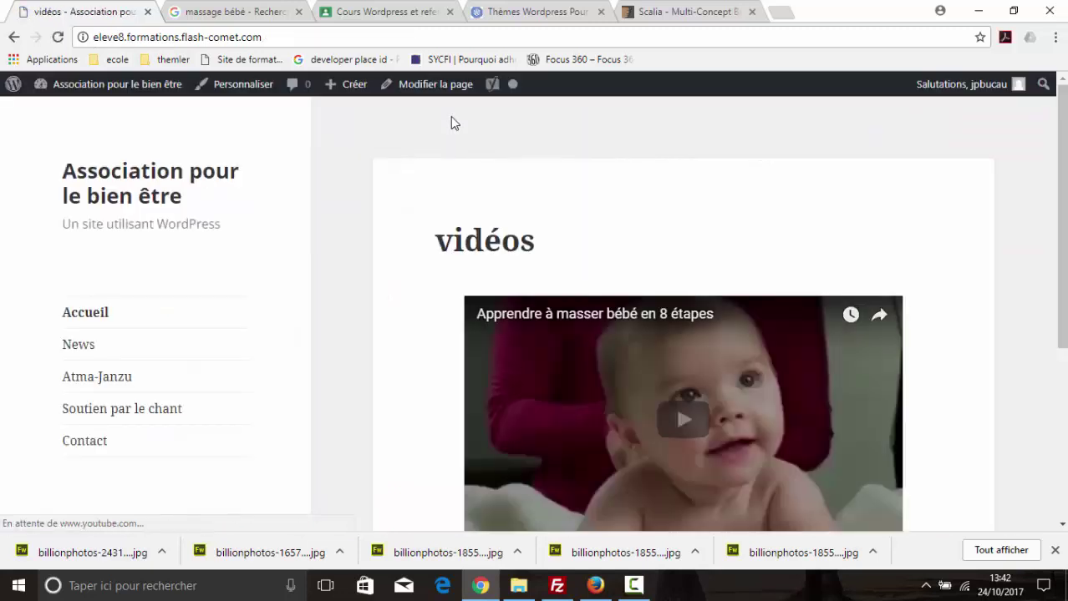
Return to the dashboard's installed themes and activate the IAMSocial theme.
mouse_move(68, 88)
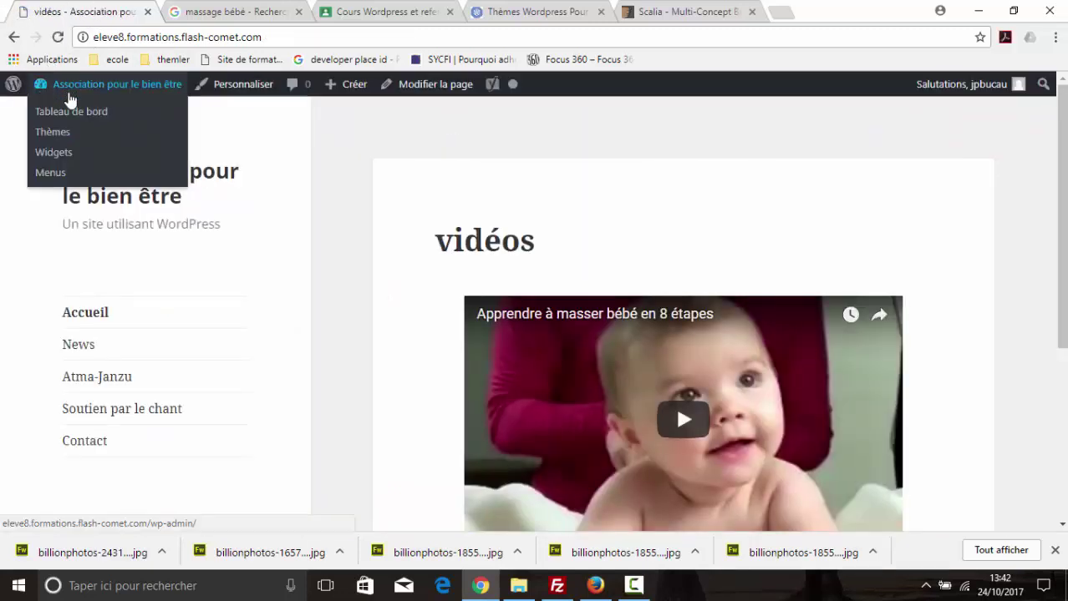
click(71, 114)
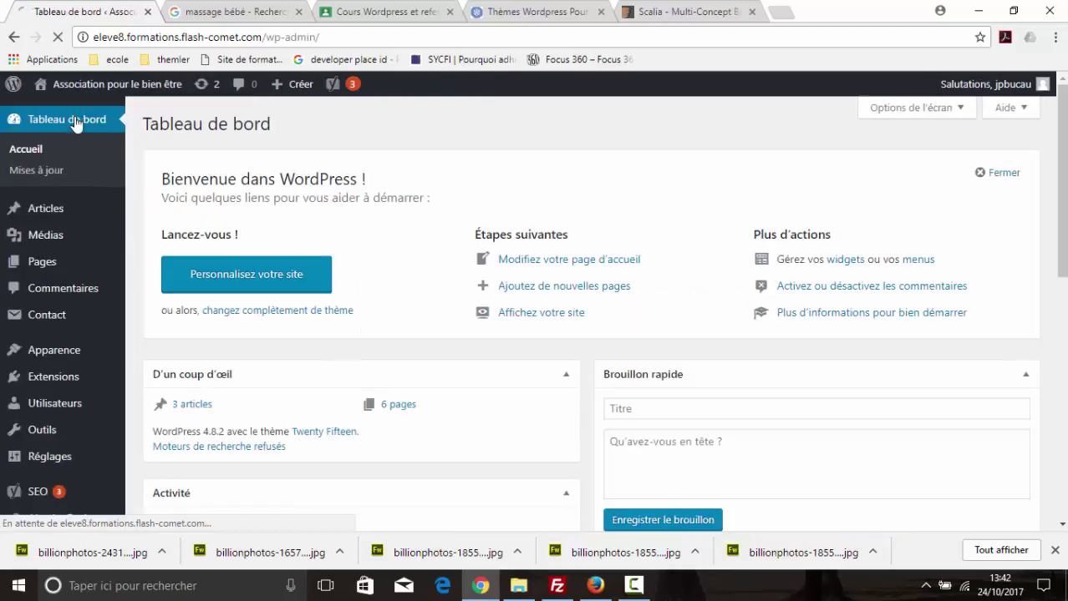
mouse_move(72, 354)
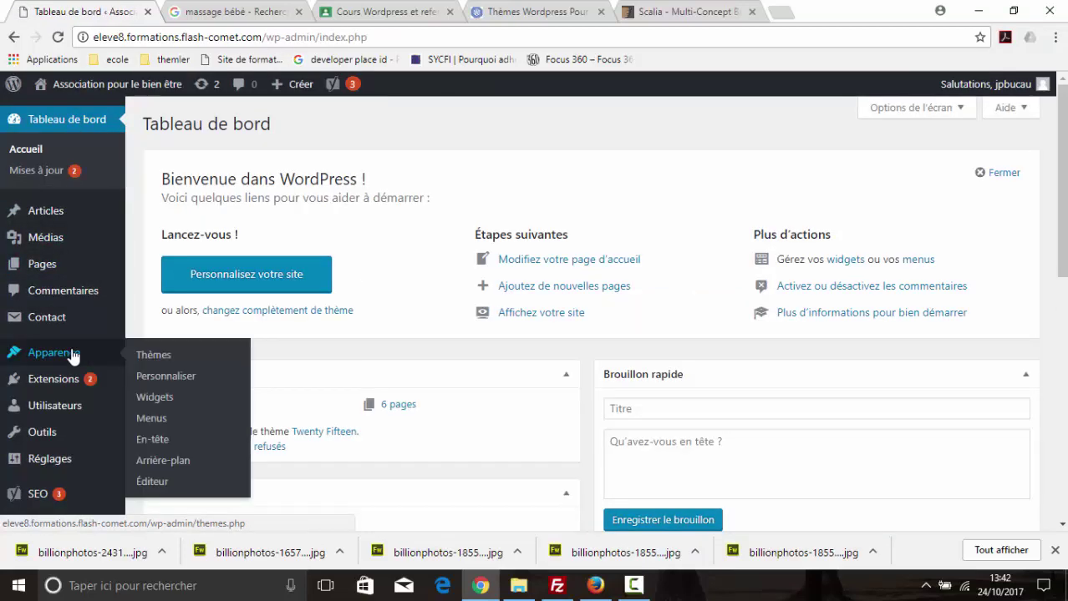
click(152, 357)
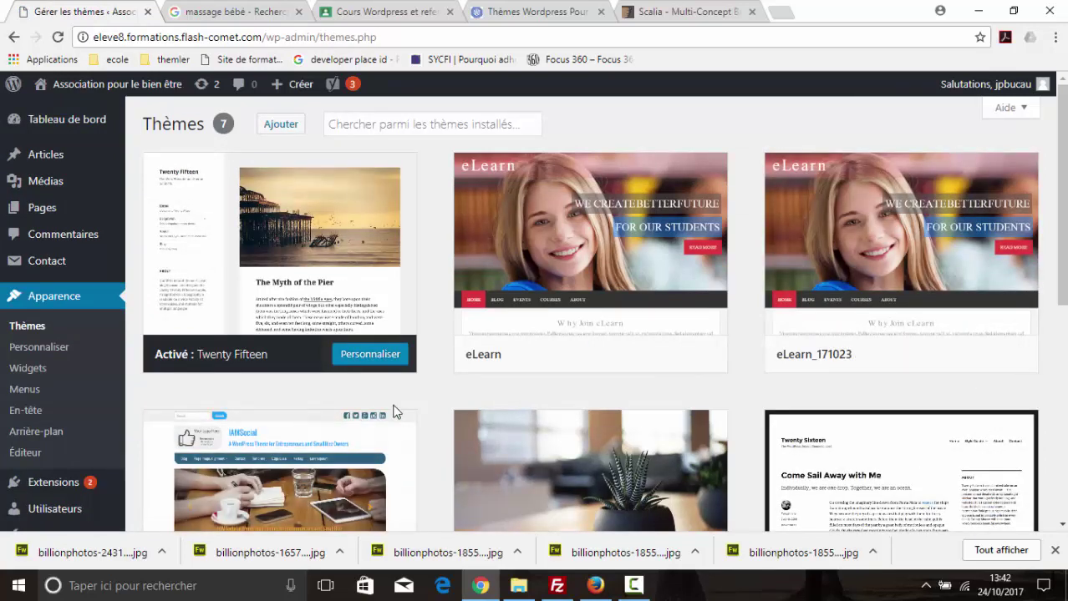
scroll(392, 410, down, 2)
click(247, 458)
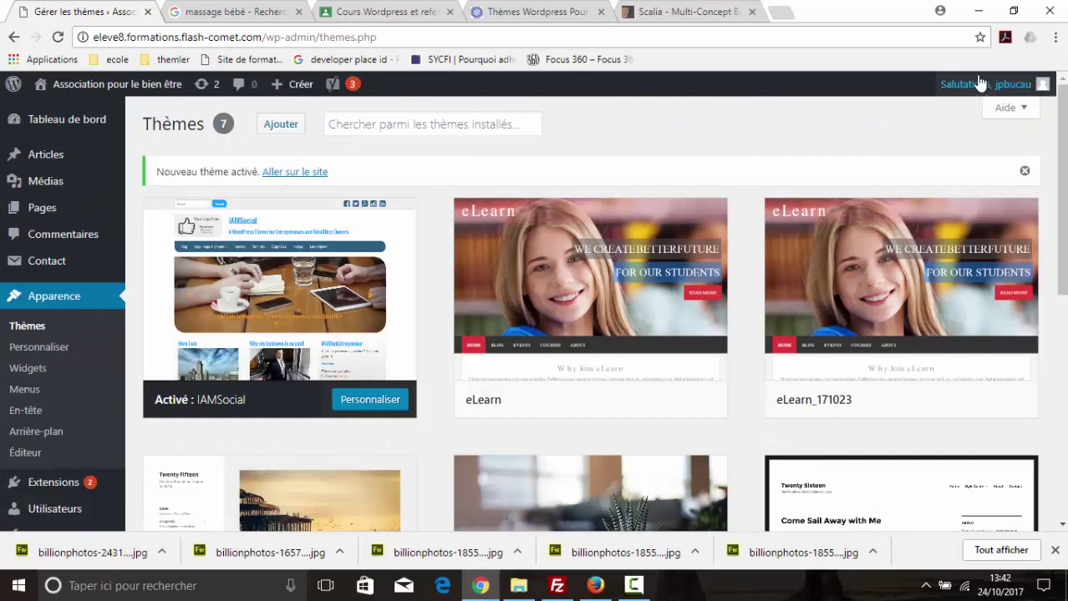
Visit the site's home page and examine its menu, slider and video under the IAMSocial theme.
mouse_move(82, 87)
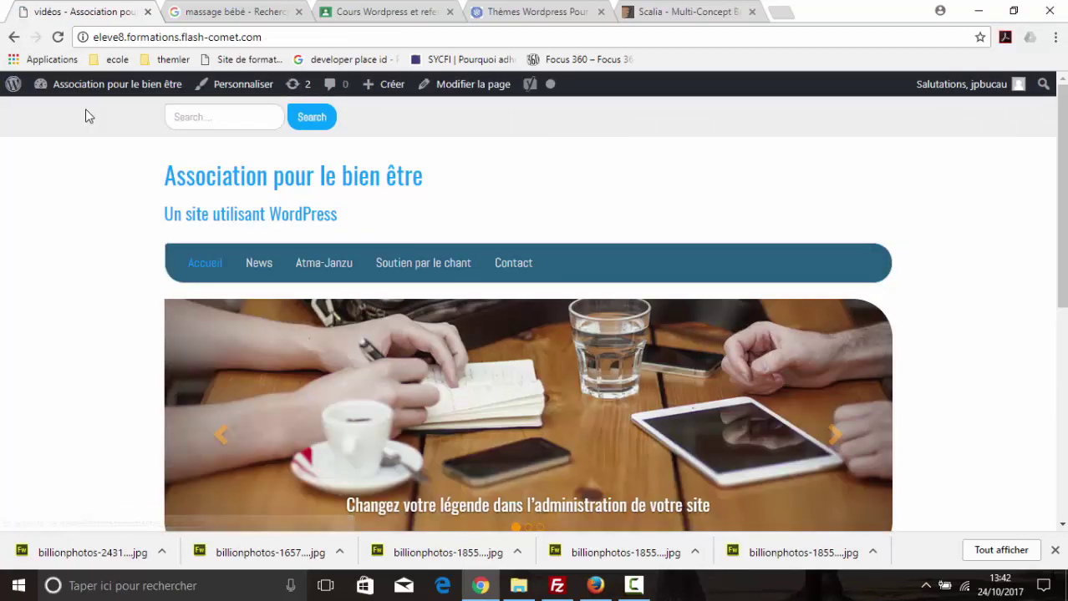
scroll(872, 197, down, 5)
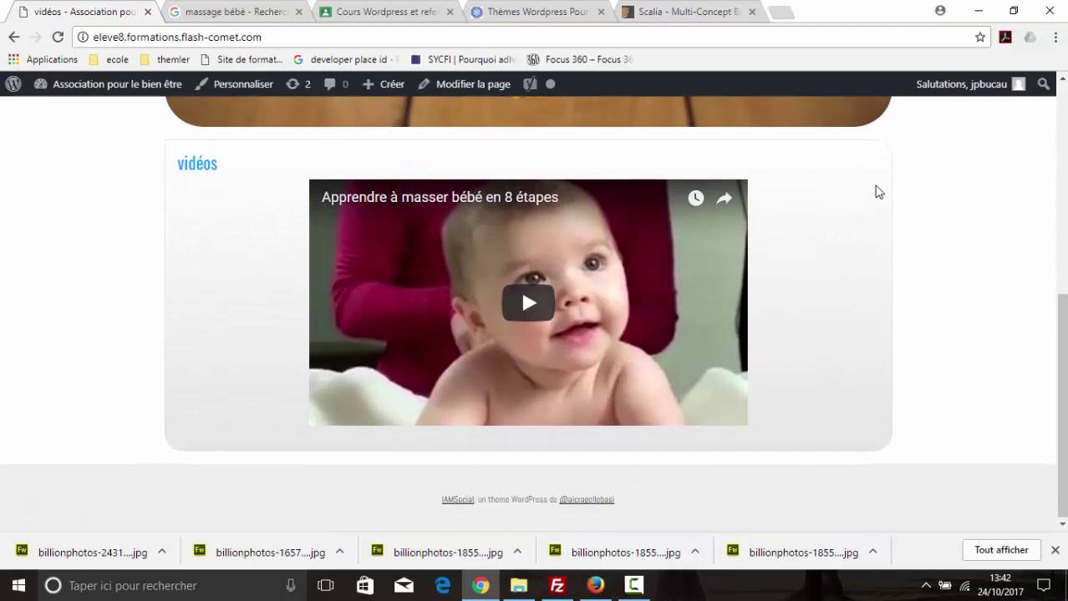
scroll(876, 192, up, 1)
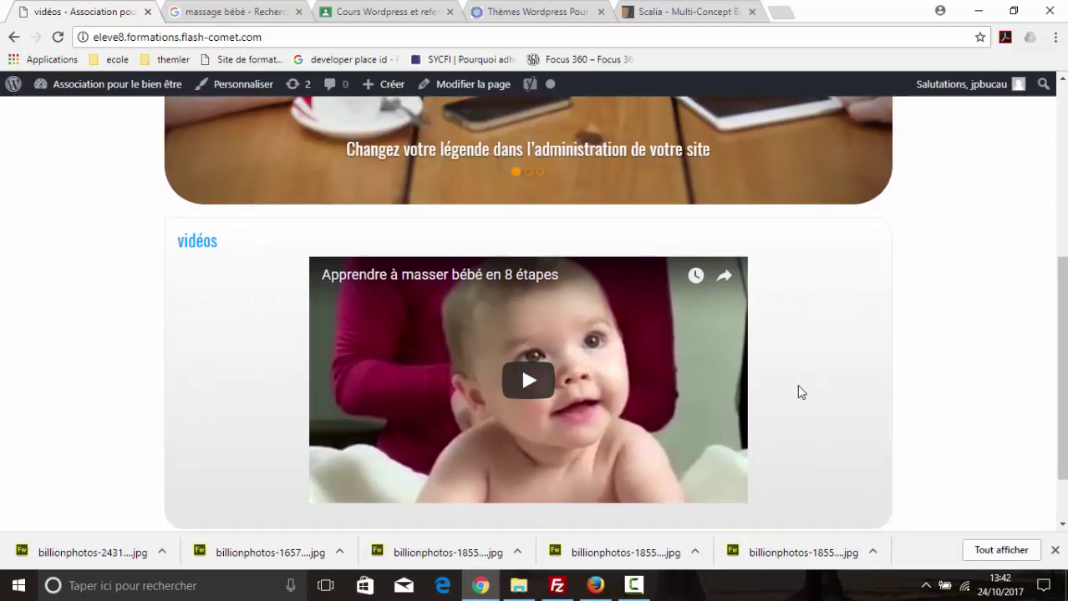
scroll(844, 381, up, 5)
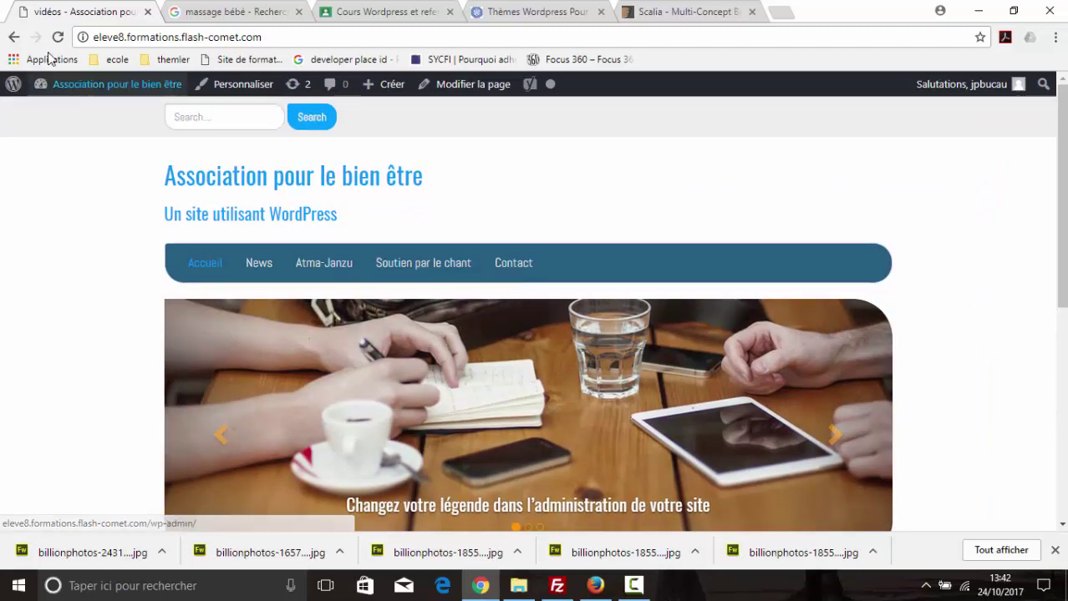
Return to the dashboard's list of installed themes and look through all of them.
mouse_move(15, 94)
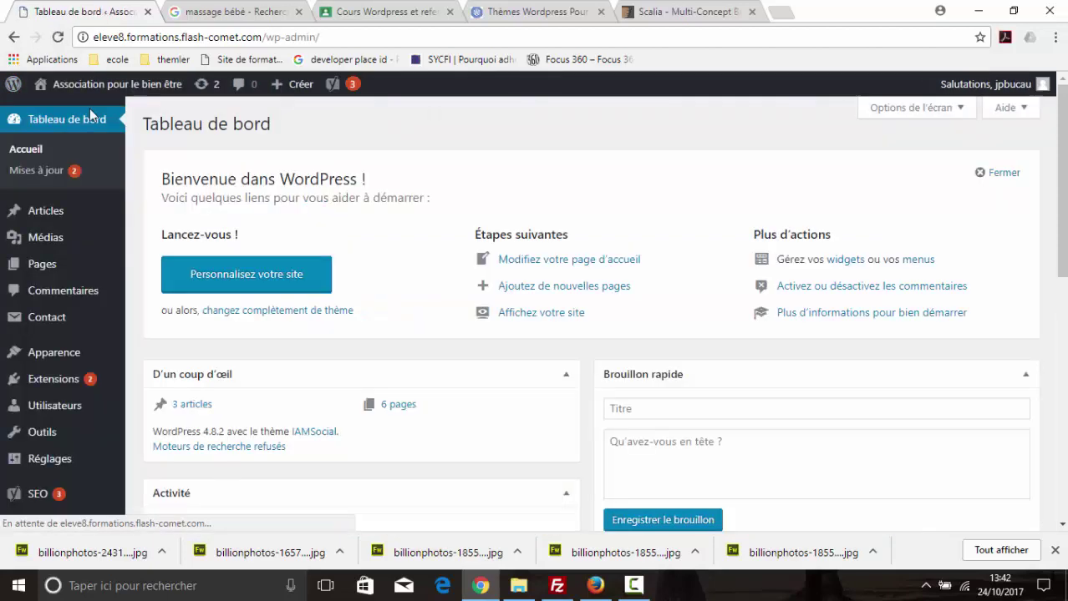
mouse_move(99, 361)
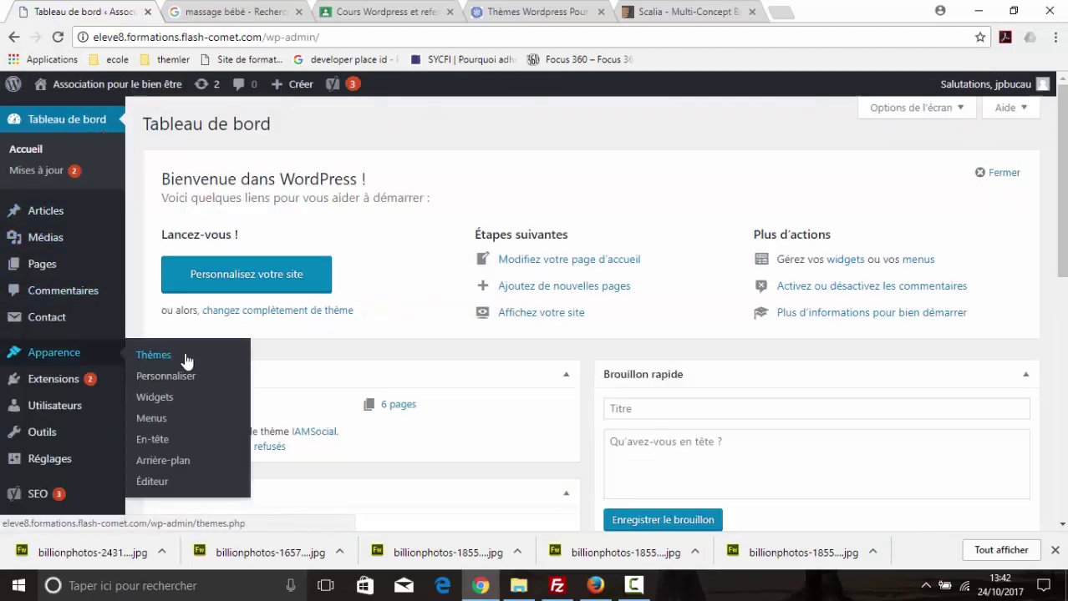
click(154, 355)
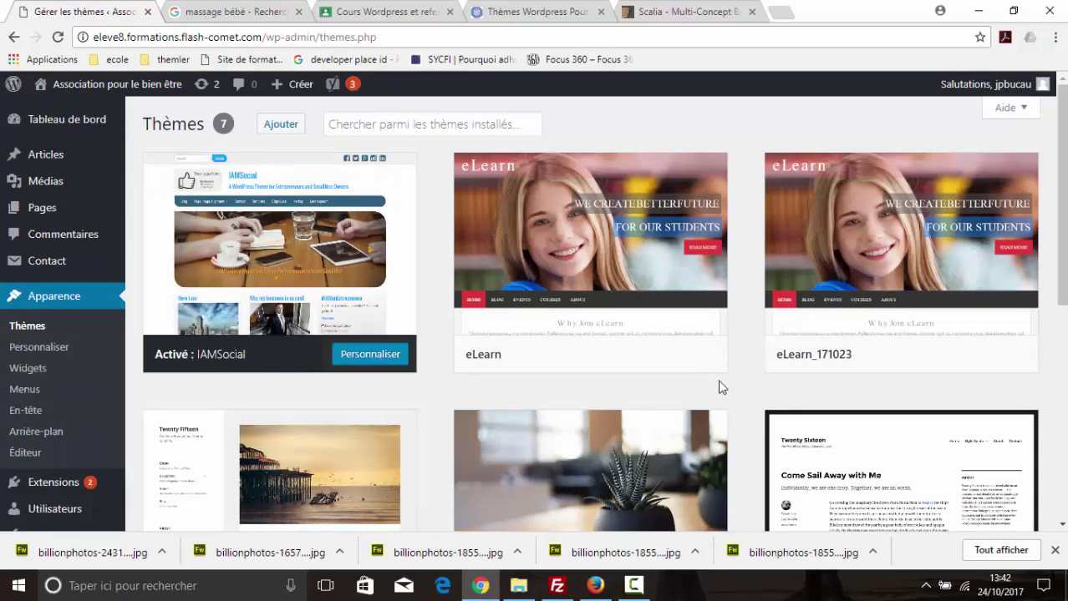
mouse_move(866, 372)
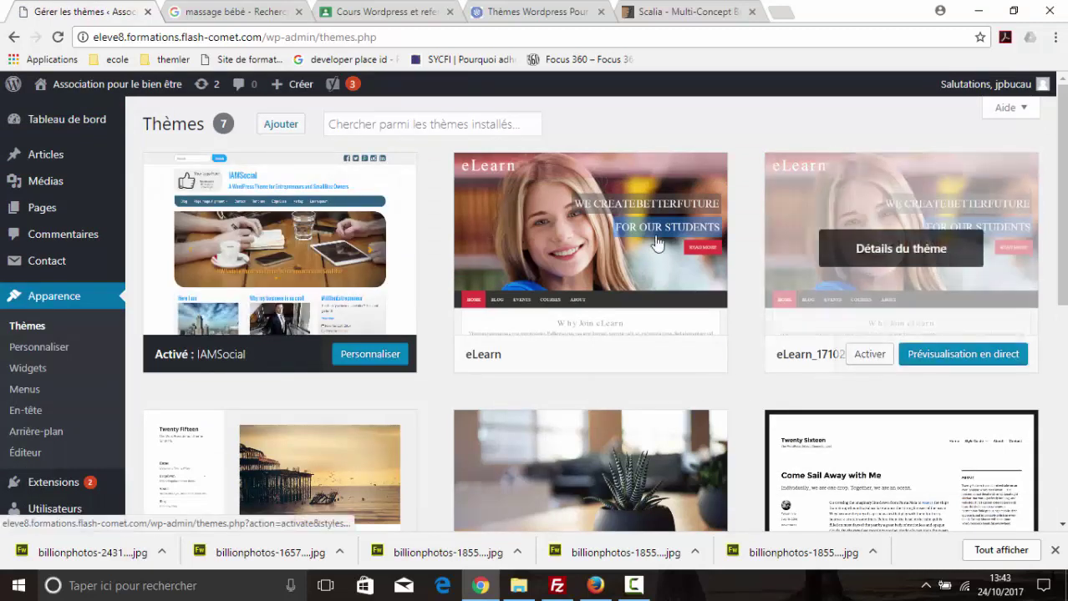
mouse_move(651, 241)
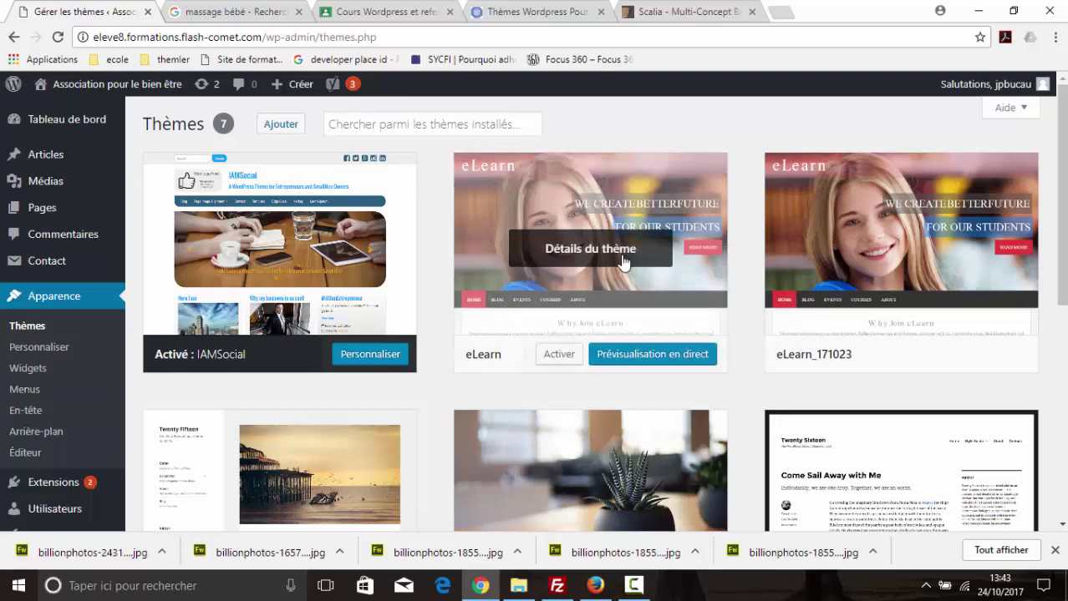
scroll(877, 377, down, 5)
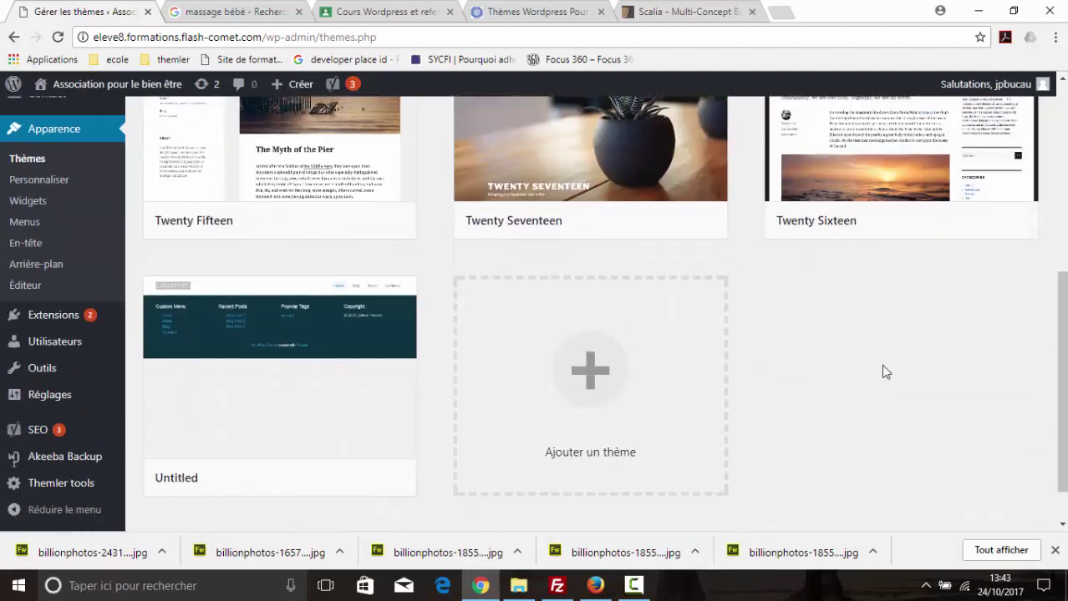
scroll(881, 367, up, 4)
Open the details of the eLearn theme and delete it from the site.
mouse_move(587, 188)
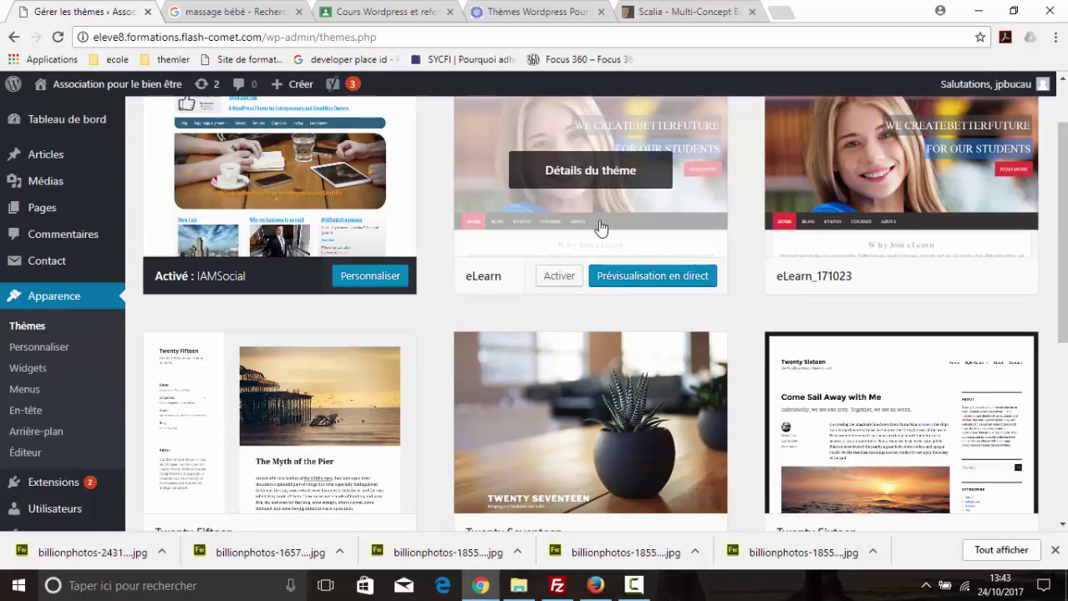
click(579, 174)
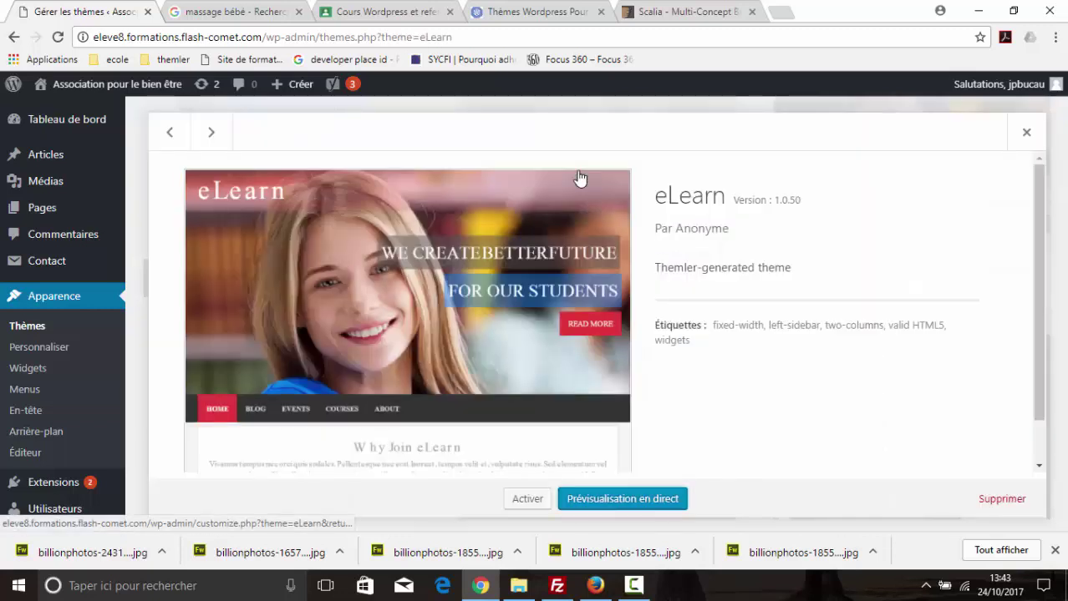
scroll(849, 291, down, 1)
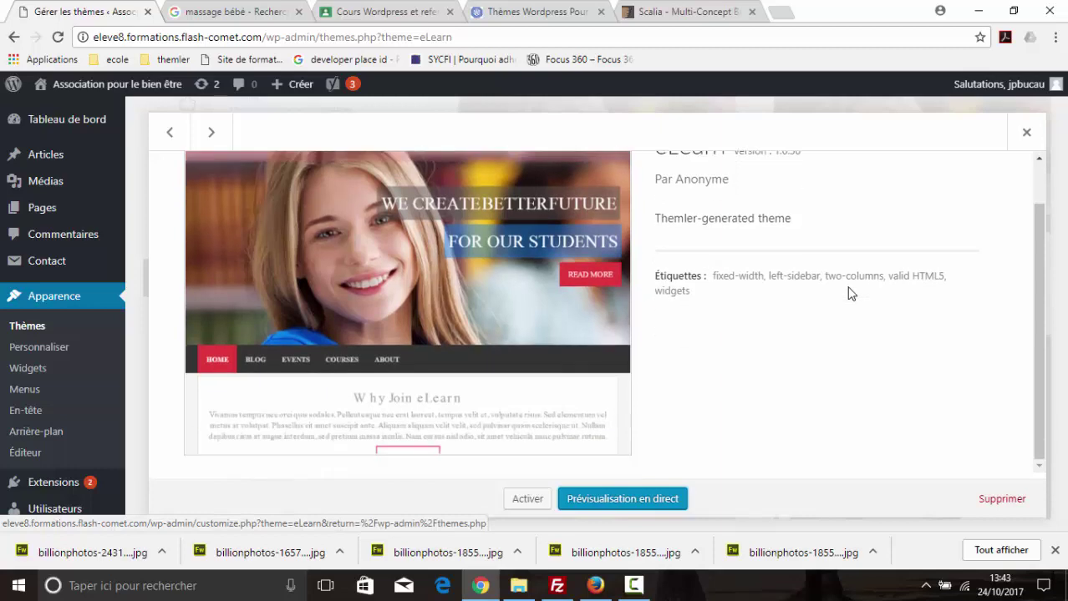
click(995, 511)
click(612, 147)
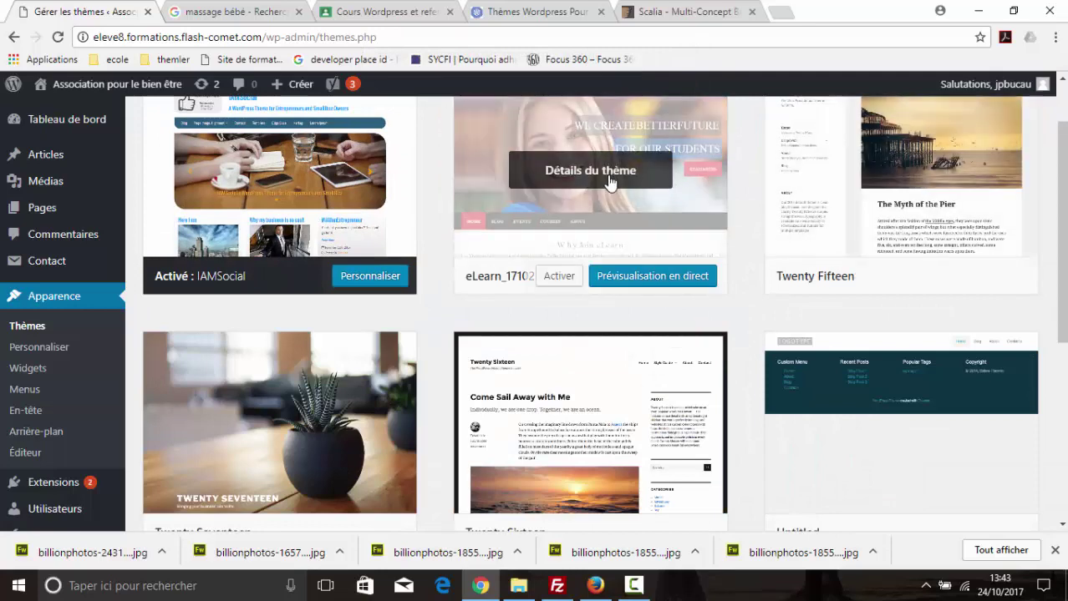
Open the details of the eLearn_171023 theme and delete it from the site.
click(609, 176)
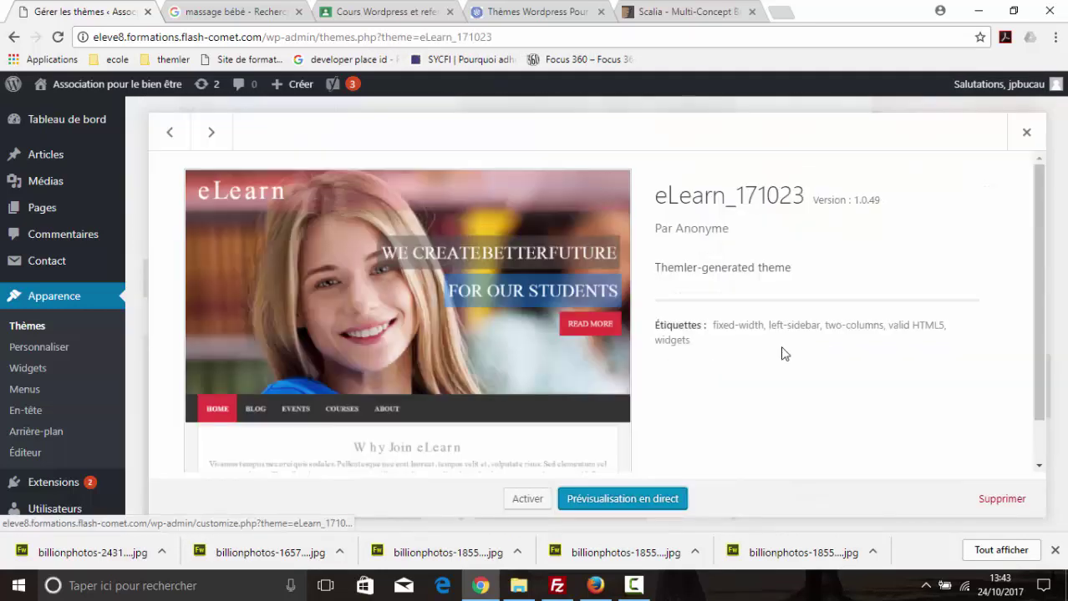
click(1006, 502)
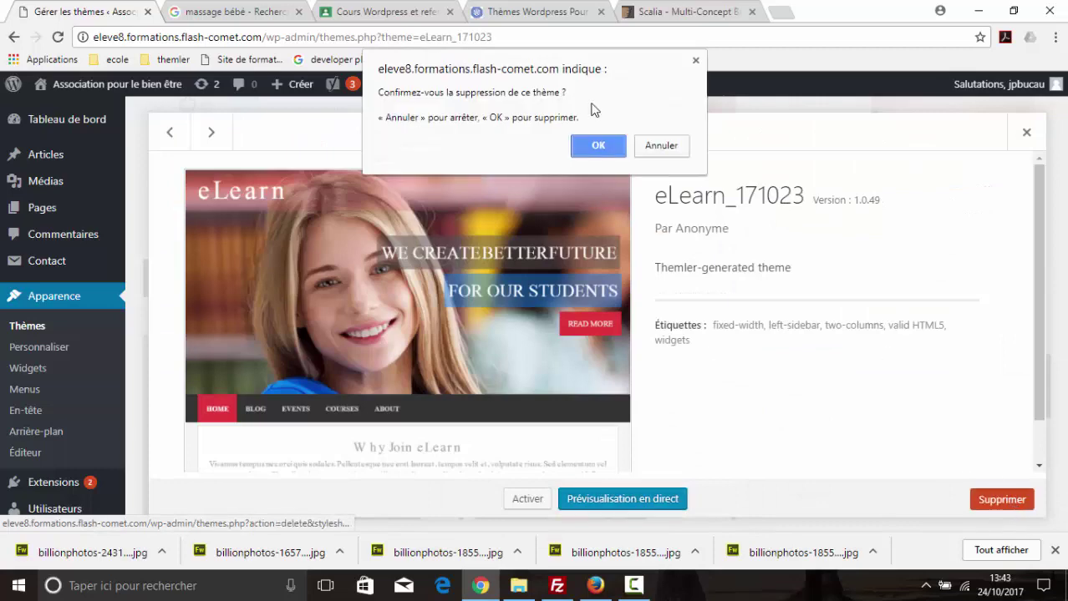
click(607, 153)
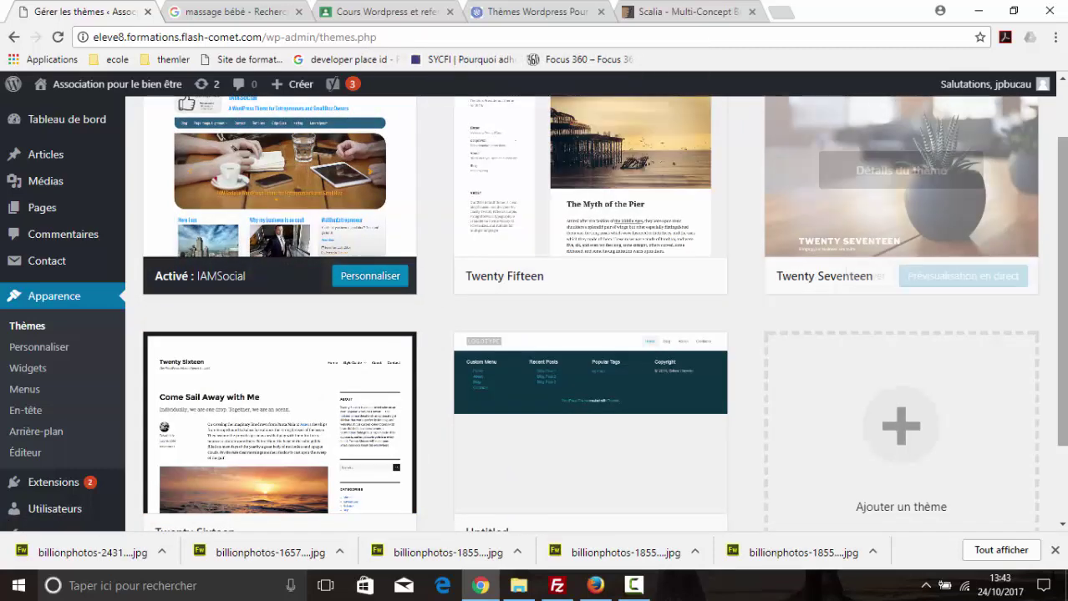
Open the details of the Twenty Fifteen theme and delete it from the site.
scroll(893, 251, up, 1)
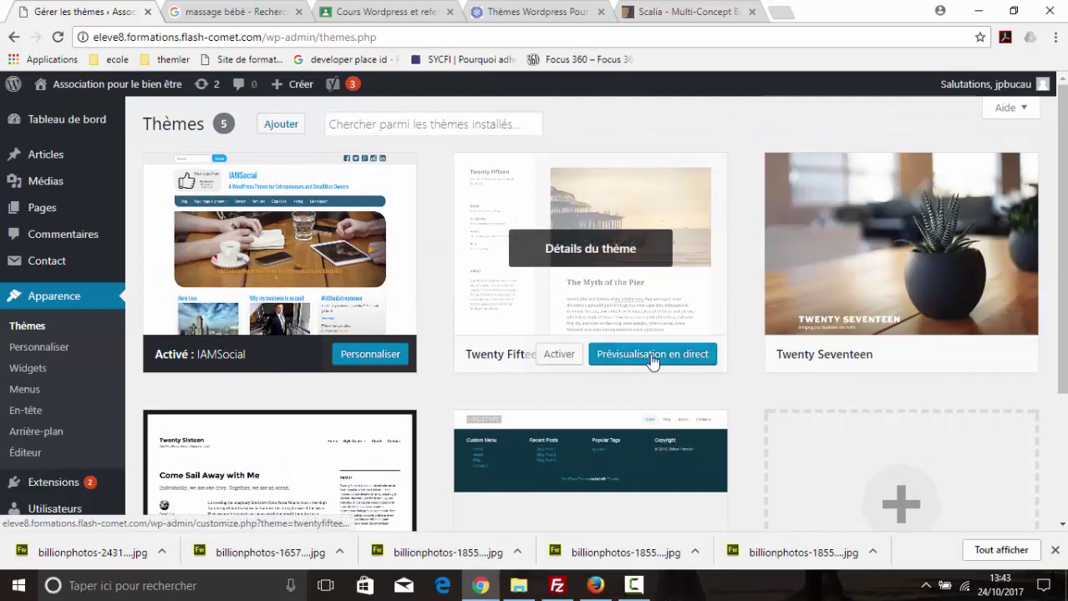
click(640, 306)
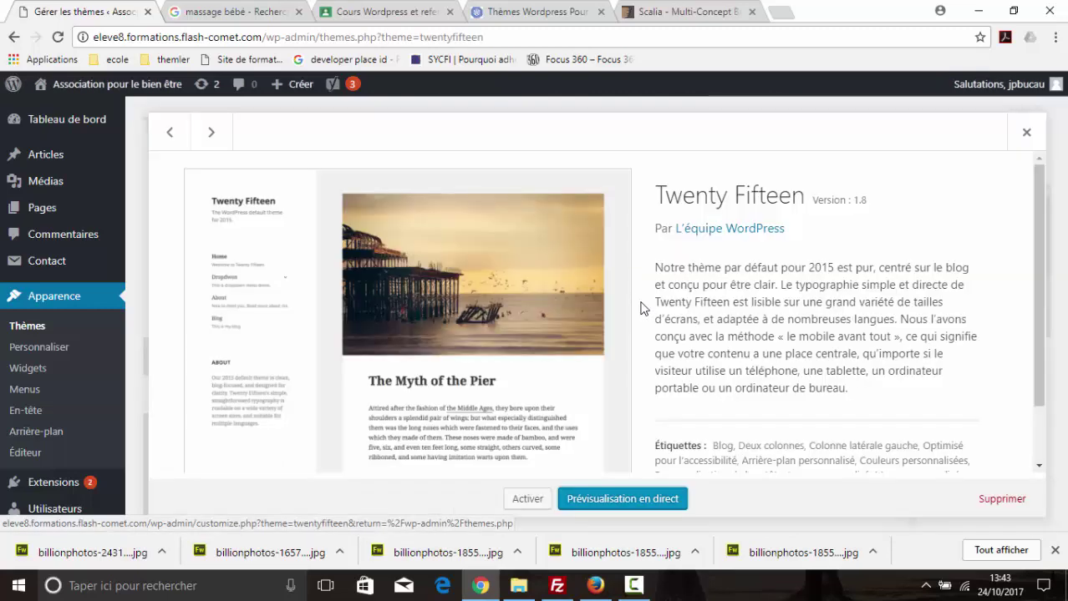
click(1001, 499)
click(611, 145)
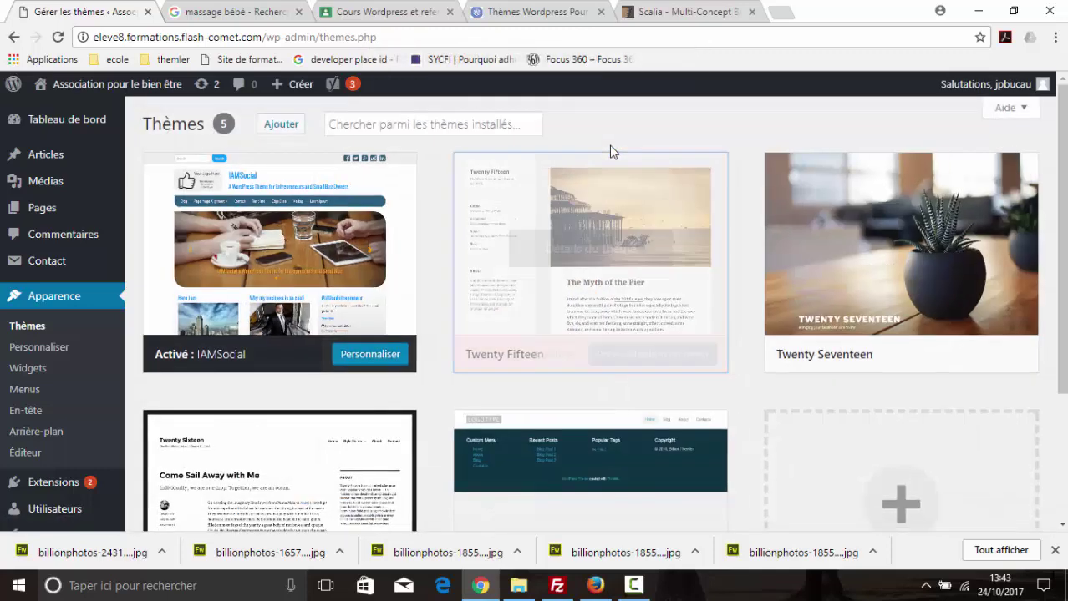